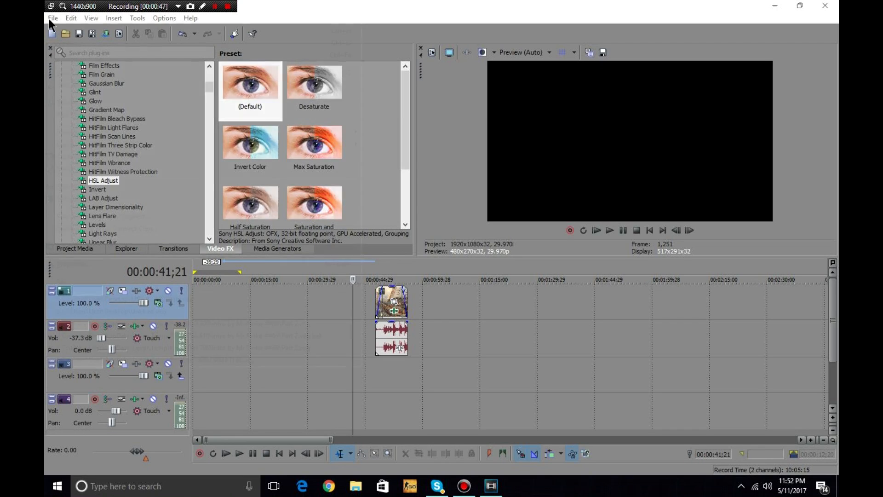
Open the clip "BALLISTA QFEED INTO TRIP HS FEED MELTDOWN" from the Desktop Videos folder onto the timeline
{"action": "left_click", "coordinate": [51, 19]}
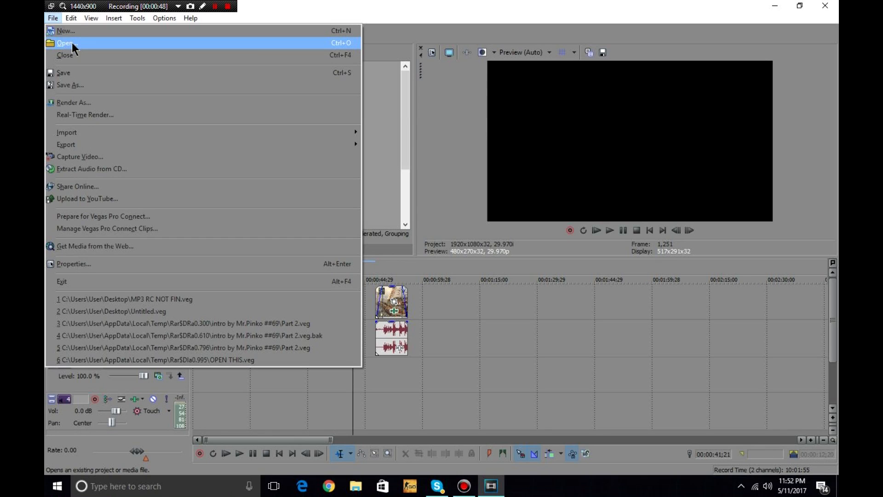
{"action": "left_click", "coordinate": [72, 42]}
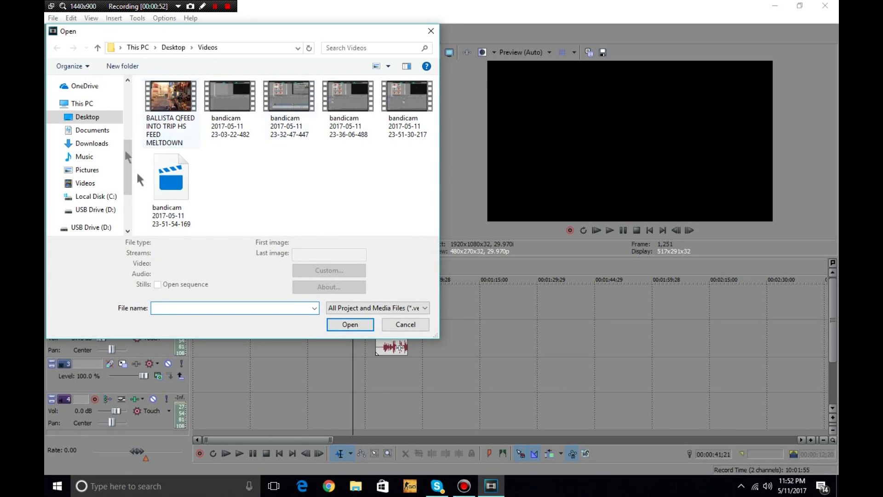
{"action": "double_click", "coordinate": [193, 159]}
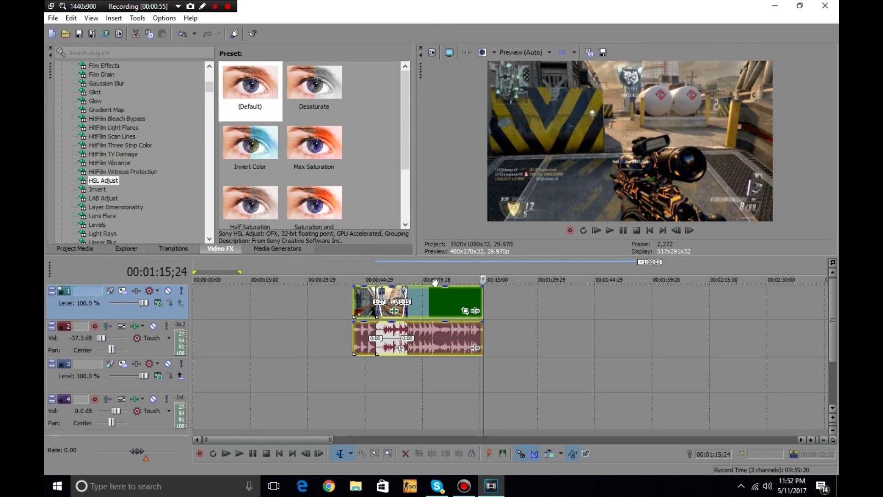
Move the new gameplay clip to the start of the timeline and place the playhead at 00:00:01;09
{"action": "left_click_drag", "start_coordinate": [435, 282], "coordinate": [271, 296]}
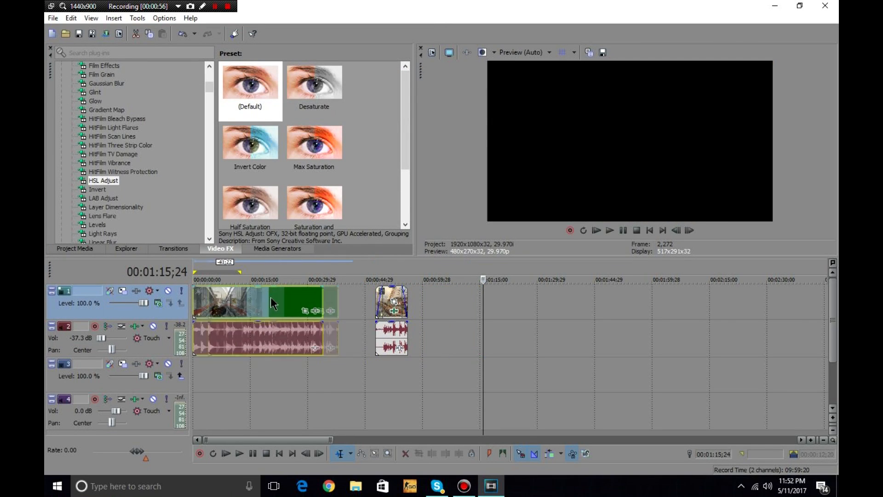
{"action": "double_click", "coordinate": [270, 296]}
{"action": "left_click", "coordinate": [353, 322]}
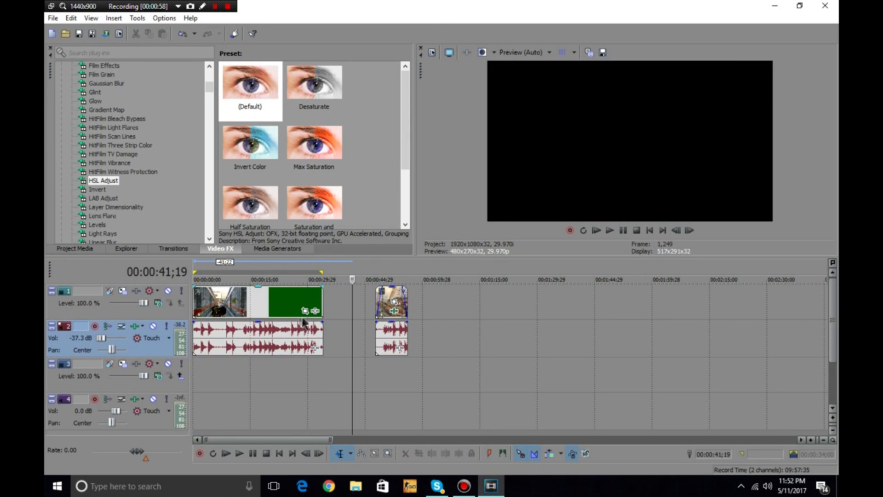
{"action": "left_click", "coordinate": [282, 369]}
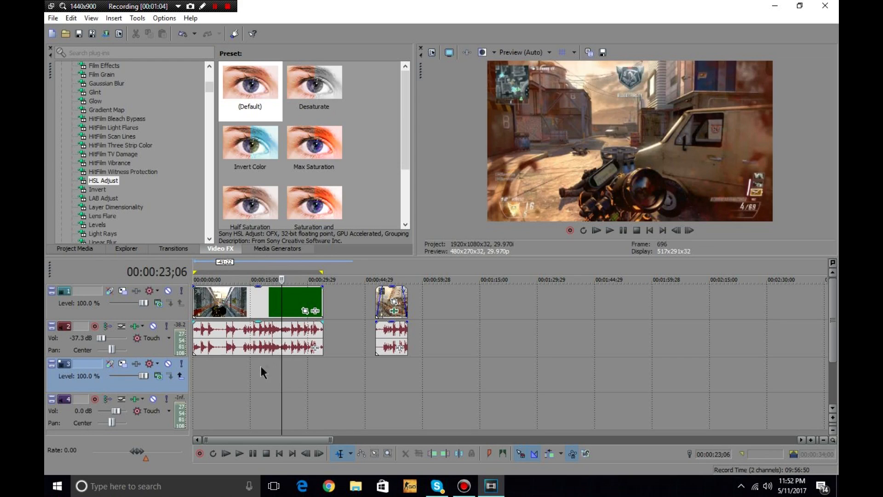
{"action": "left_click", "coordinate": [198, 289]}
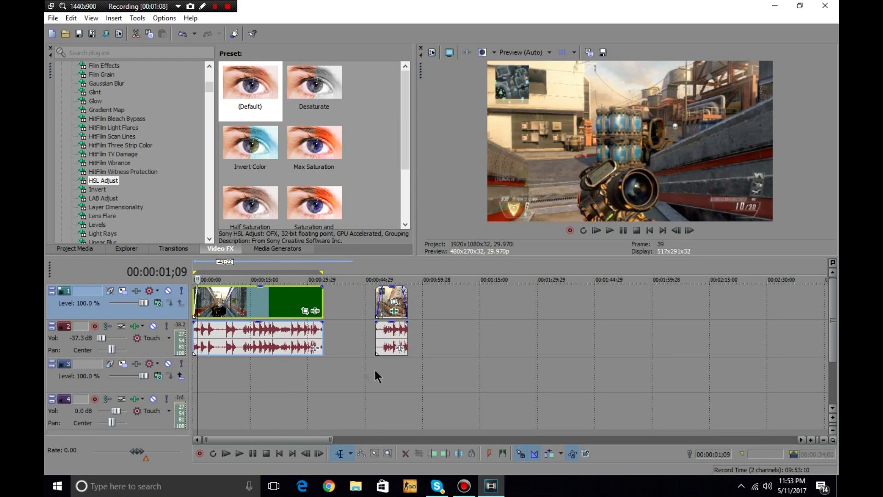
{"action": "left_click", "coordinate": [315, 313]}
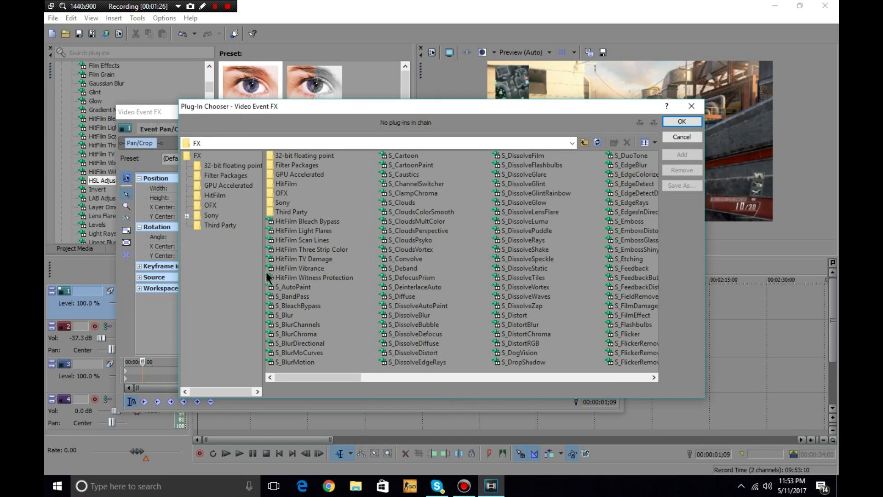
{"action": "left_click", "coordinate": [683, 125]}
{"action": "left_click", "coordinate": [615, 113]}
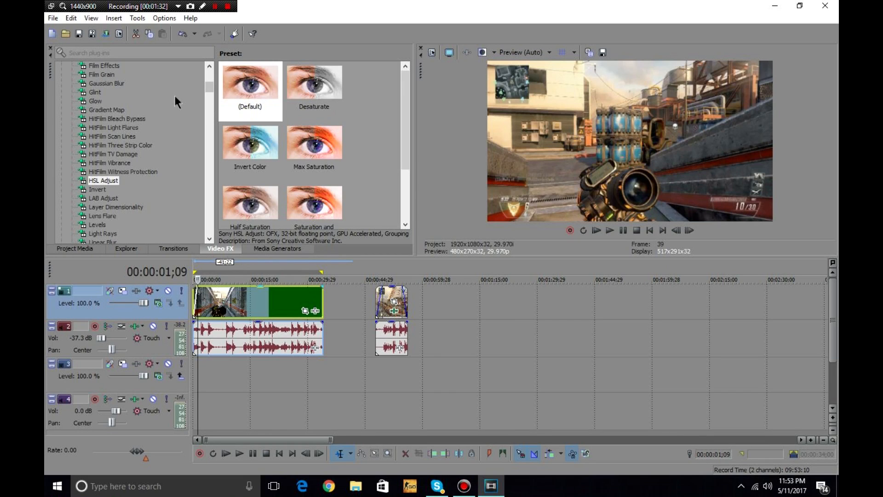
Look through the list of video effects for HSL Adjust
{"action": "scroll", "coordinate": [131, 120], "scroll_direction": "up", "scroll_amount": 8}
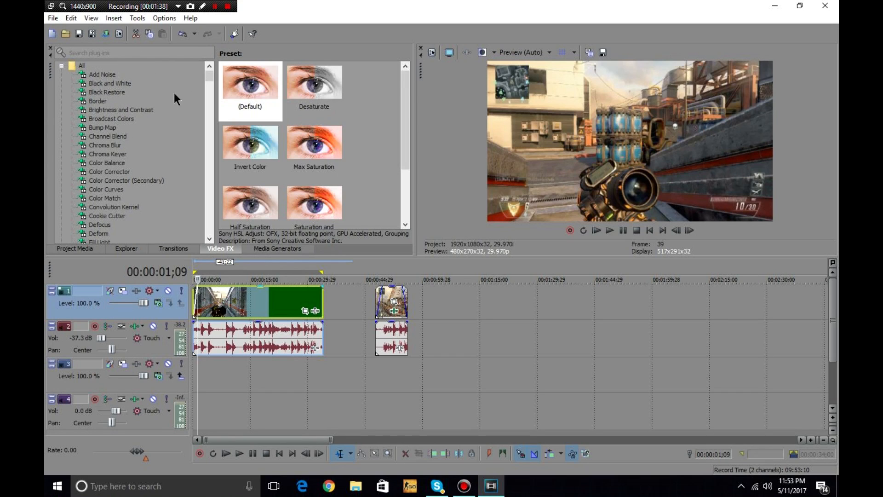
{"action": "left_click", "coordinate": [102, 52]}
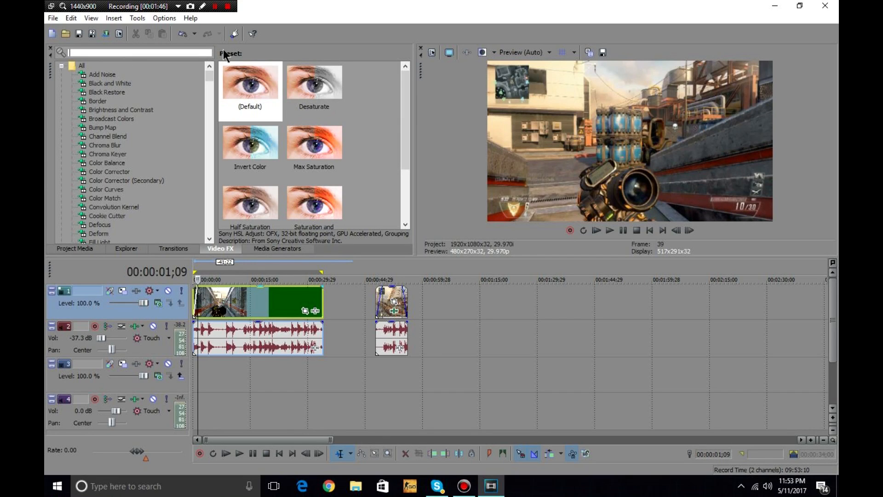
{"action": "scroll", "coordinate": [184, 115], "scroll_direction": "down", "scroll_amount": 1}
{"action": "scroll", "coordinate": [183, 116], "scroll_direction": "up", "scroll_amount": 1}
{"action": "scroll", "coordinate": [147, 119], "scroll_direction": "down", "scroll_amount": 1}
{"action": "scroll", "coordinate": [145, 117], "scroll_direction": "up", "scroll_amount": 1}
{"action": "scroll", "coordinate": [146, 116], "scroll_direction": "down", "scroll_amount": 1}
{"action": "scroll", "coordinate": [137, 117], "scroll_direction": "up", "scroll_amount": 1}
{"action": "scroll", "coordinate": [89, 81], "scroll_direction": "down", "scroll_amount": 2}
{"action": "scroll", "coordinate": [90, 80], "scroll_direction": "up", "scroll_amount": 2}
{"action": "scroll", "coordinate": [90, 86], "scroll_direction": "down", "scroll_amount": 2}
{"action": "scroll", "coordinate": [90, 85], "scroll_direction": "up", "scroll_amount": 2}
{"action": "scroll", "coordinate": [91, 86], "scroll_direction": "down", "scroll_amount": 2}
{"action": "scroll", "coordinate": [91, 86], "scroll_direction": "down", "scroll_amount": 1}
{"action": "scroll", "coordinate": [92, 90], "scroll_direction": "up", "scroll_amount": 3}
{"action": "scroll", "coordinate": [94, 95], "scroll_direction": "down", "scroll_amount": 5}
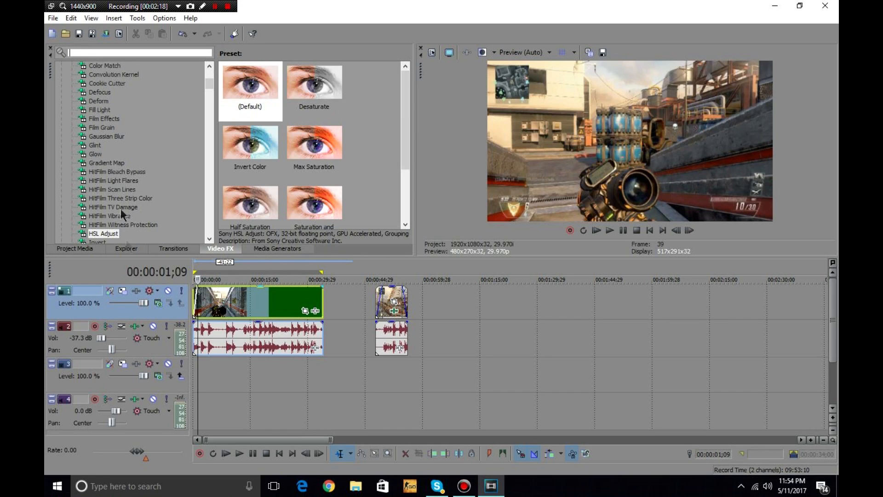
{"action": "scroll", "coordinate": [102, 213], "scroll_direction": "down", "scroll_amount": 1}
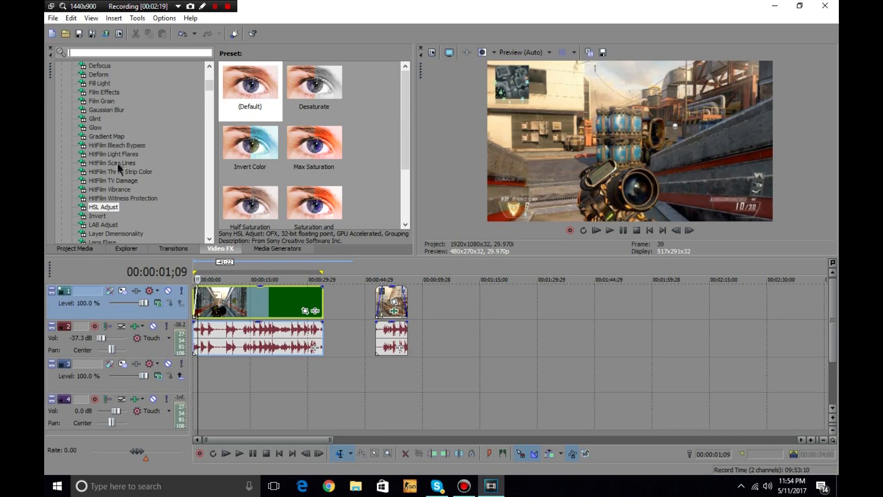
Apply the HSL Adjust effect with its (Default) preset to the first gameplay clip
{"action": "left_click", "coordinate": [106, 207]}
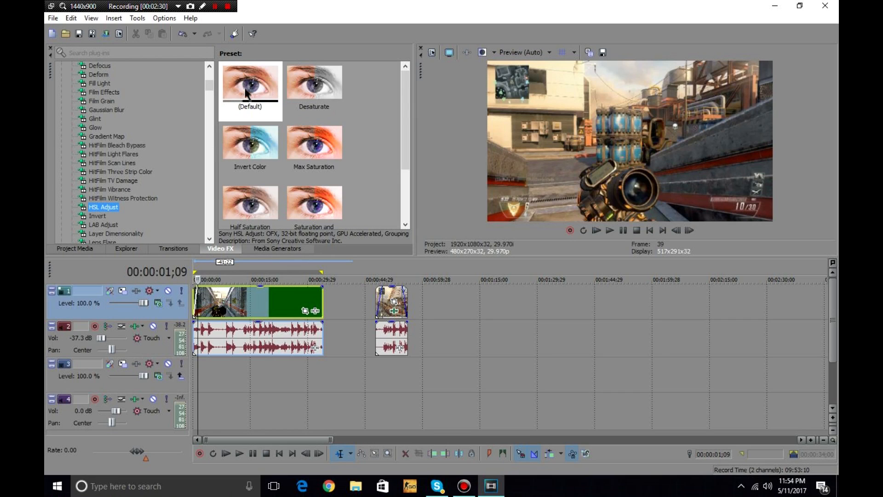
{"action": "left_click_drag", "start_coordinate": [250, 92], "coordinate": [258, 307]}
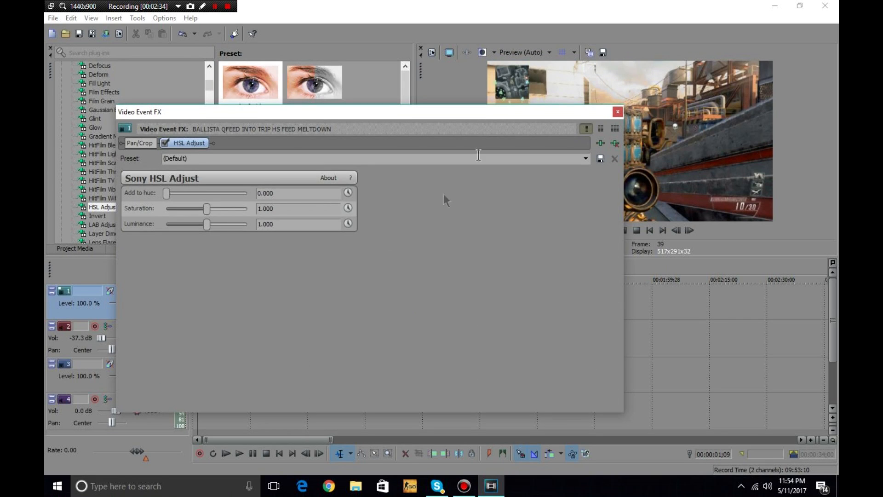
{"action": "left_click_drag", "start_coordinate": [525, 116], "coordinate": [565, 104]}
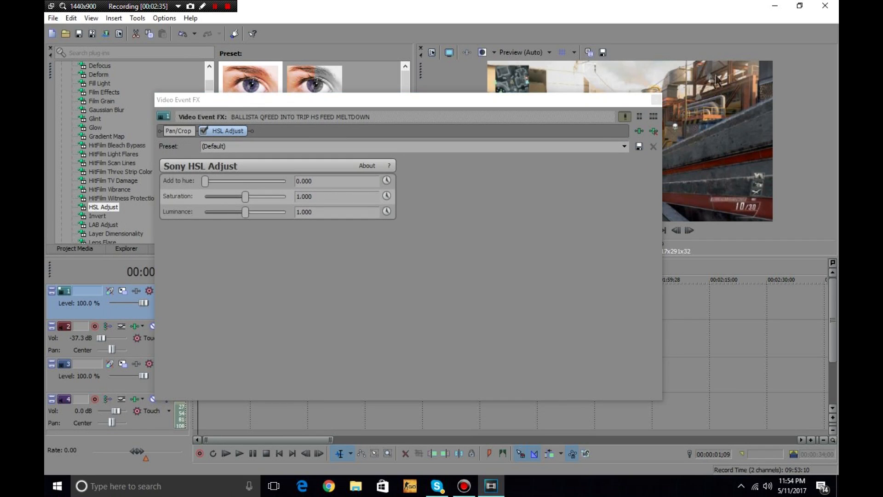
Turn on animation for the Add to hue parameter and move the effect window clear of the video preview
{"action": "left_click", "coordinate": [386, 181]}
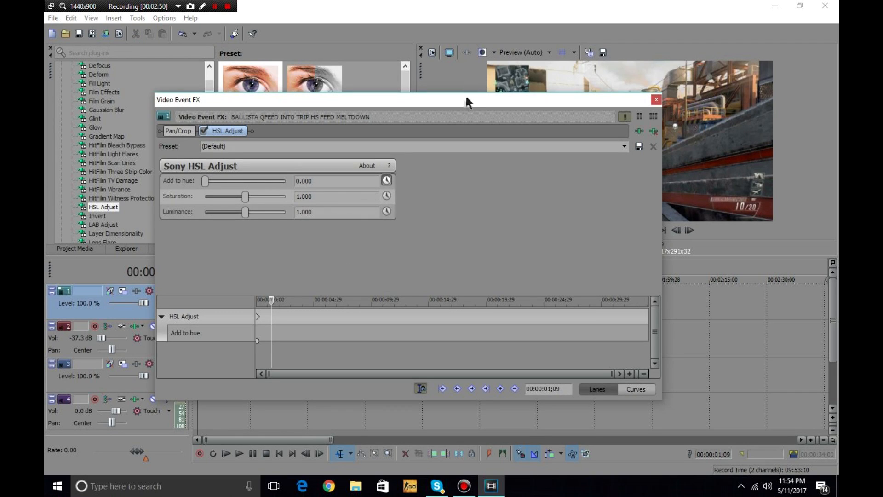
{"action": "left_click_drag", "start_coordinate": [465, 101], "coordinate": [665, 261]}
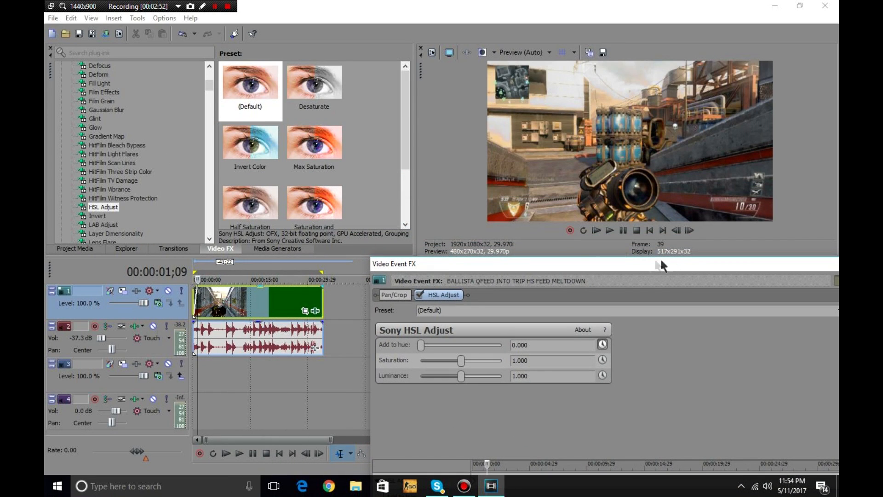
{"action": "left_click_drag", "start_coordinate": [592, 266], "coordinate": [593, 254]}
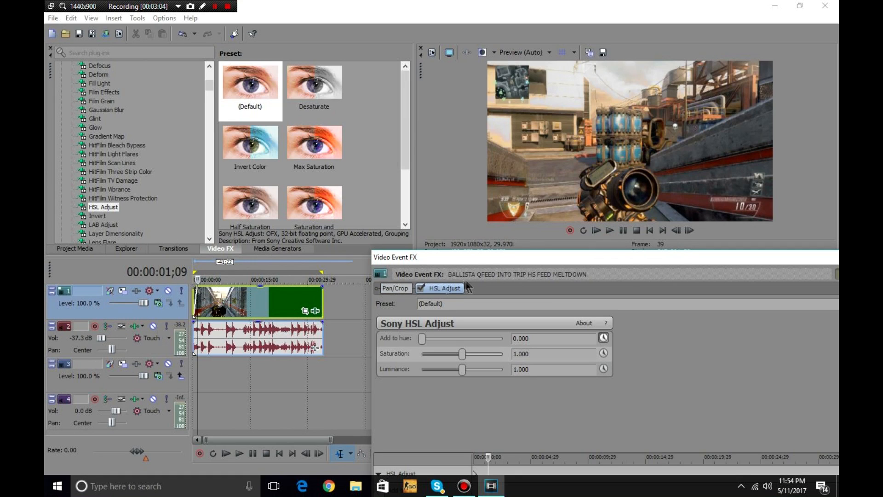
Play and scrub the clip, pausing on the scoped shot at 00:00:02;08
{"action": "left_click", "coordinate": [610, 230]}
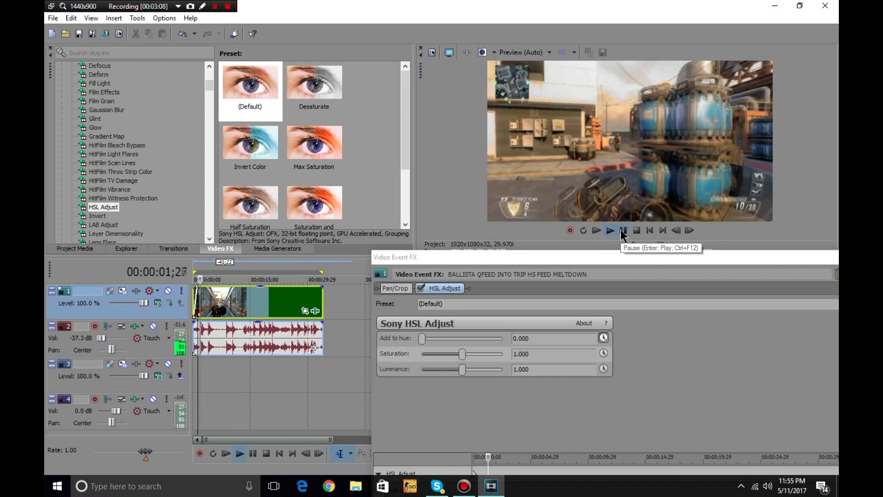
{"action": "left_click", "coordinate": [620, 230]}
{"action": "left_click", "coordinate": [610, 230]}
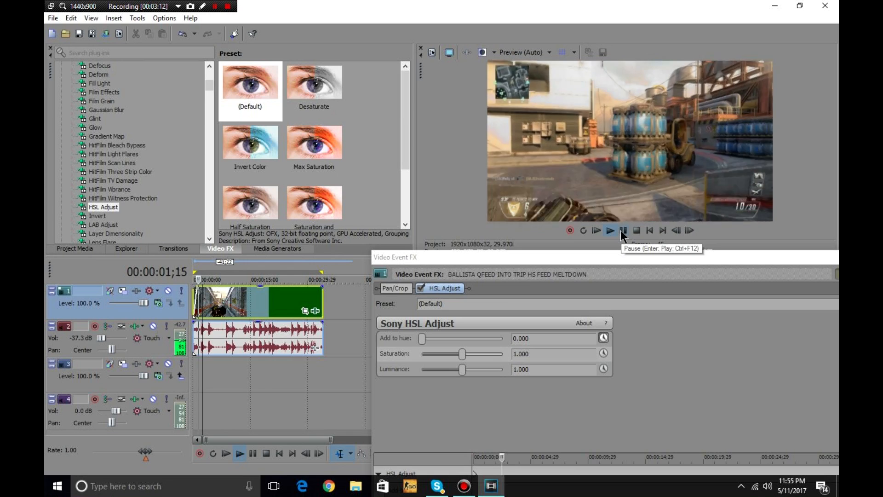
{"action": "left_click", "coordinate": [620, 230]}
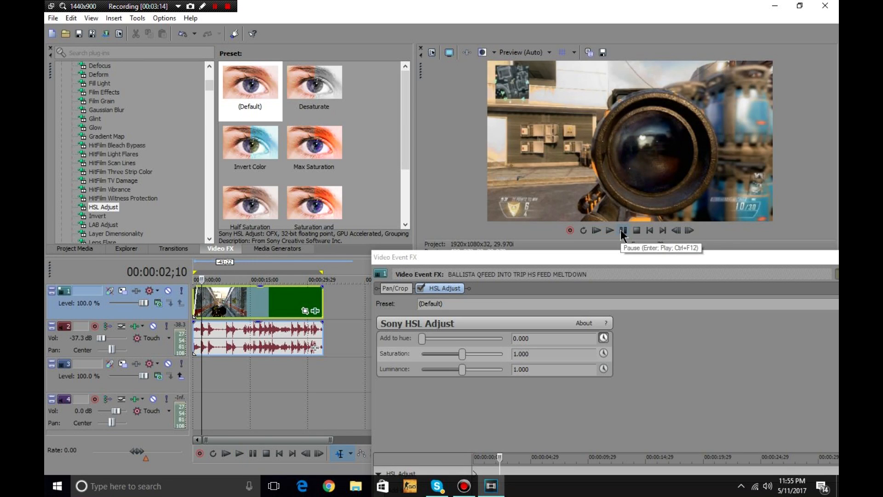
{"action": "left_click", "coordinate": [620, 230]}
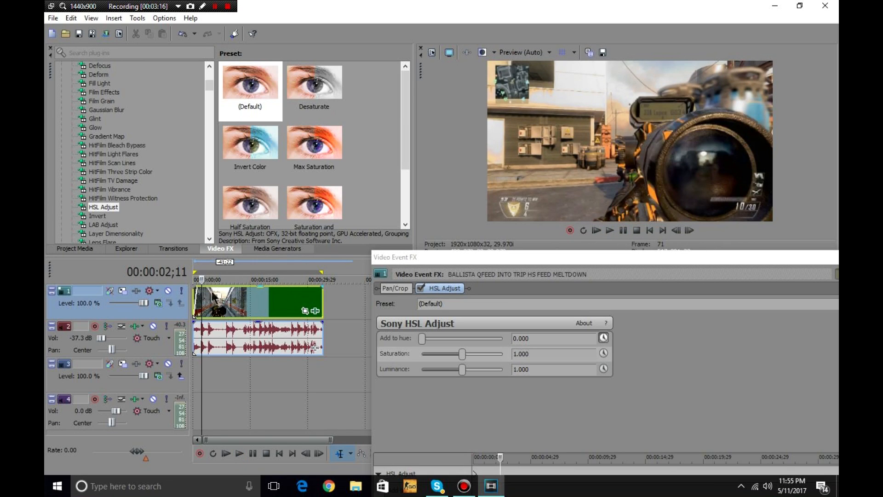
{"action": "left_click_drag", "start_coordinate": [202, 279], "coordinate": [199, 280]}
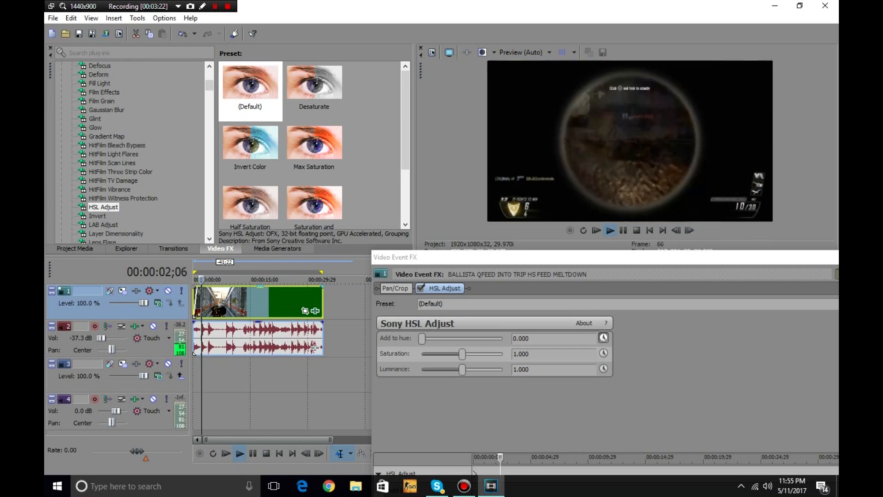
{"action": "key", "text": "Return"}
{"action": "left_click", "coordinate": [623, 232]}
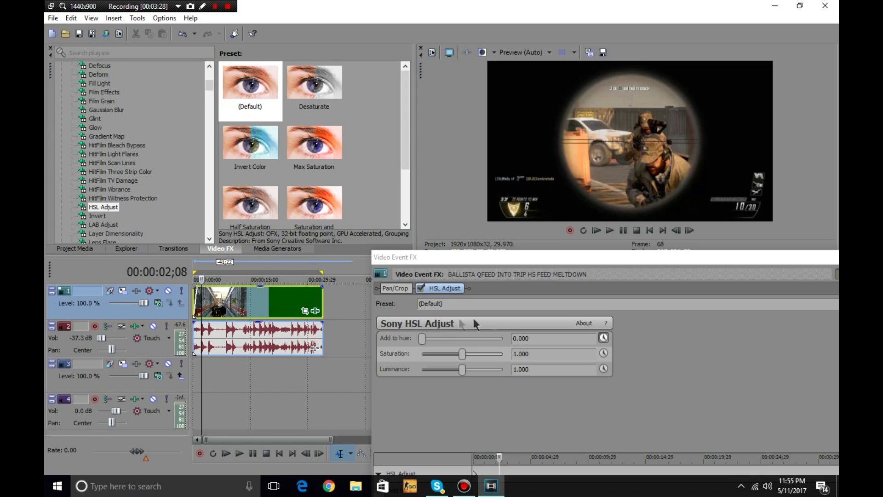
Bring the effect's keyframe timeline into view and add an HSL Adjust keyframe at 00:00:02;08
{"action": "left_click_drag", "start_coordinate": [509, 257], "coordinate": [209, 73]}
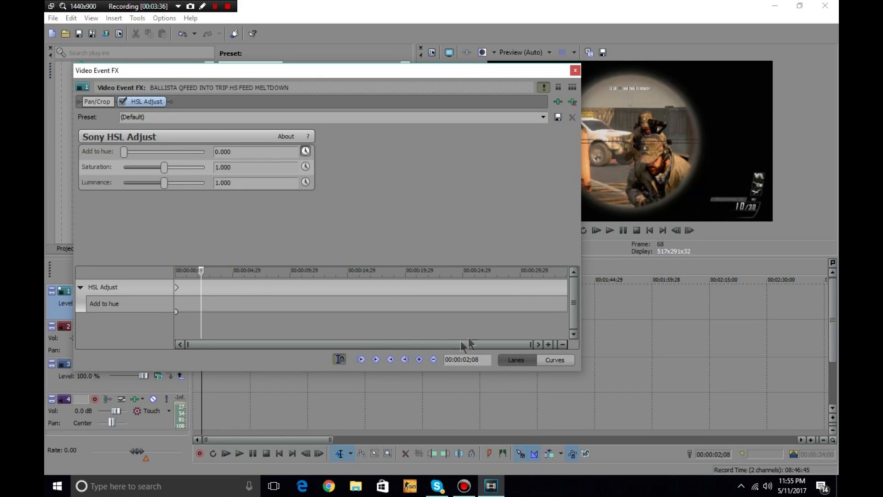
{"action": "left_click", "coordinate": [419, 360]}
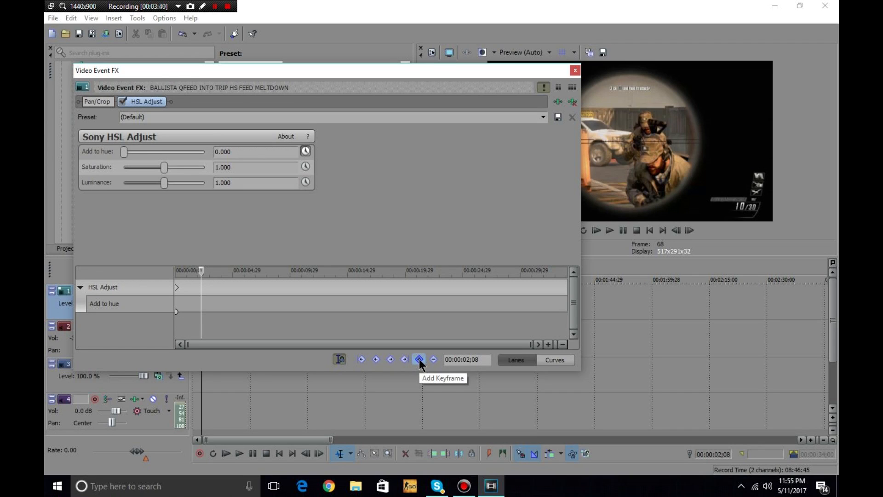
{"action": "left_click", "coordinate": [419, 360]}
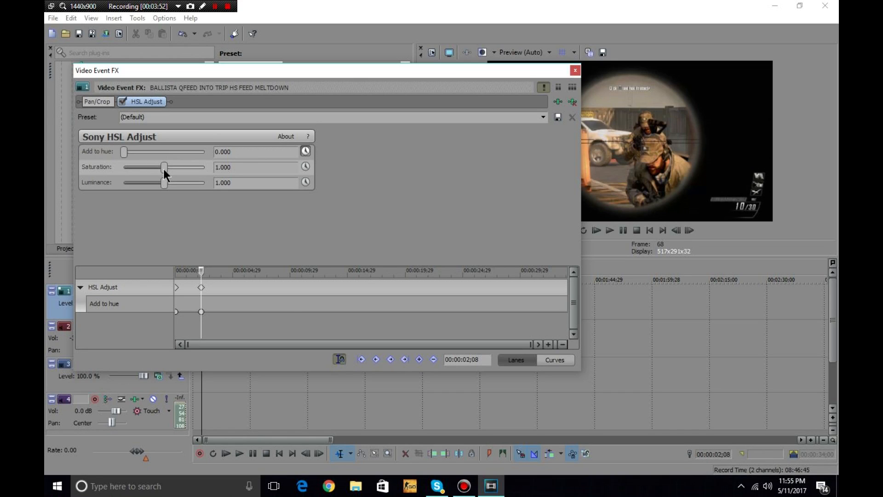
Try an Add to hue value of 0.027 on the keyframe at 00:00:02;08
{"action": "left_click", "coordinate": [125, 154]}
{"action": "left_click_drag", "start_coordinate": [125, 155], "coordinate": [130, 157]}
{"action": "double_click", "coordinate": [130, 153]}
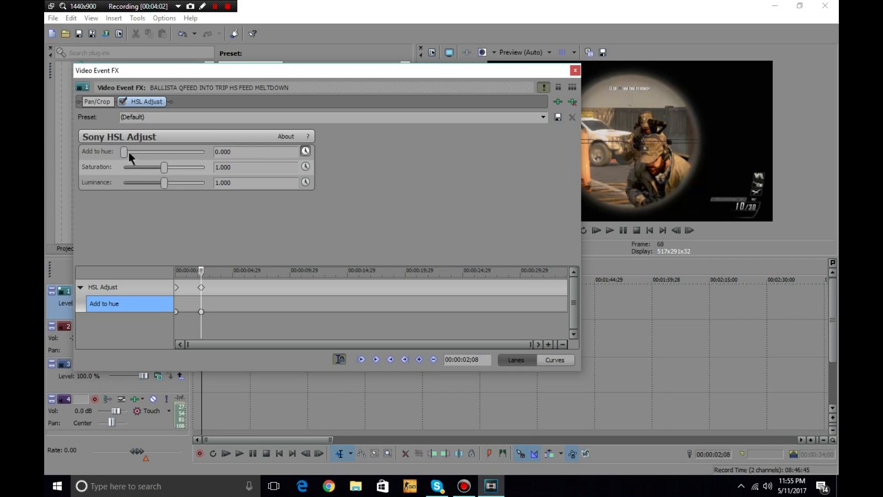
{"action": "left_click_drag", "start_coordinate": [129, 155], "coordinate": [131, 156]}
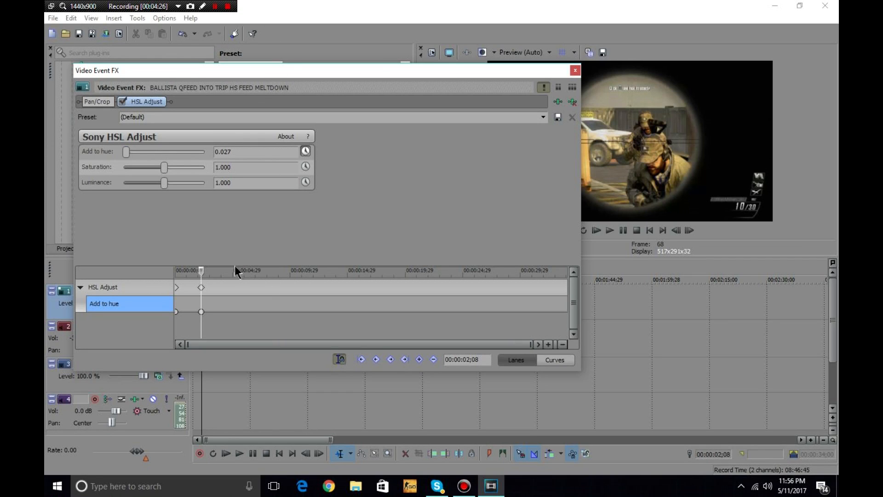
{"action": "left_click", "coordinate": [211, 285]}
{"action": "left_click", "coordinate": [201, 287]}
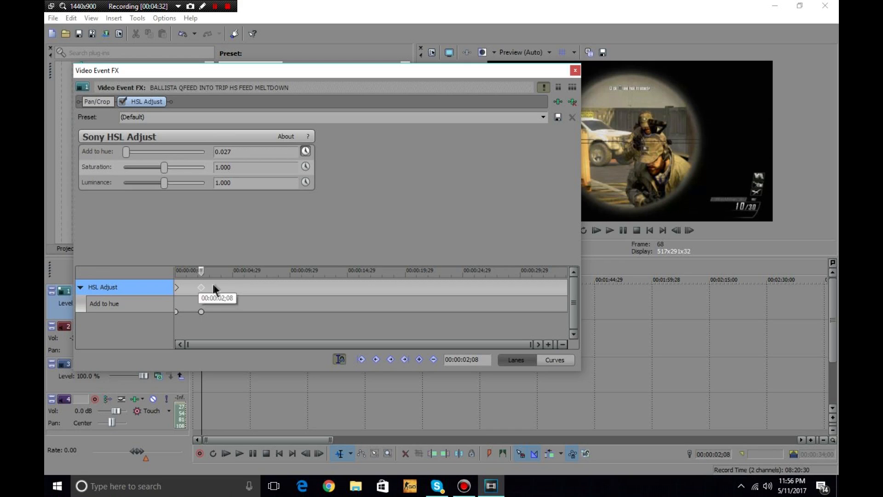
Reset Add to hue to 0.000 and raise it to 0.048 on the 00:00:02;08 keyframe
{"action": "left_click", "coordinate": [127, 152]}
{"action": "left_click_drag", "start_coordinate": [127, 152], "coordinate": [119, 151]}
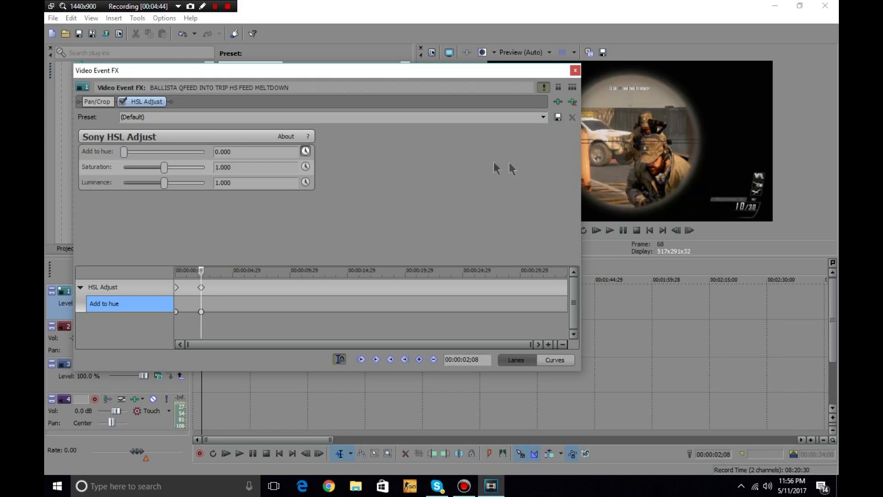
{"action": "left_click_drag", "start_coordinate": [125, 152], "coordinate": [129, 154]}
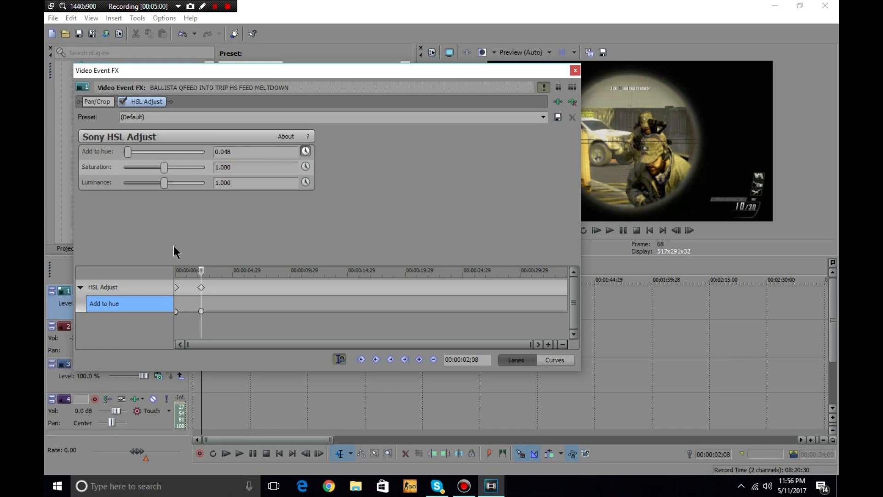
Create another keyframe at 00:00:03;01 with Add to hue set to 0.082
{"action": "left_click", "coordinate": [211, 288]}
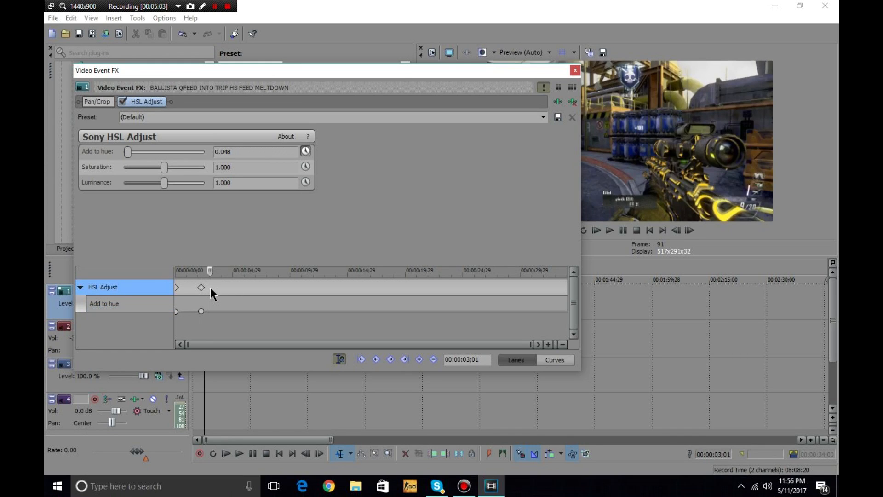
{"action": "left_click", "coordinate": [128, 153]}
{"action": "left_click_drag", "start_coordinate": [128, 153], "coordinate": [133, 153]}
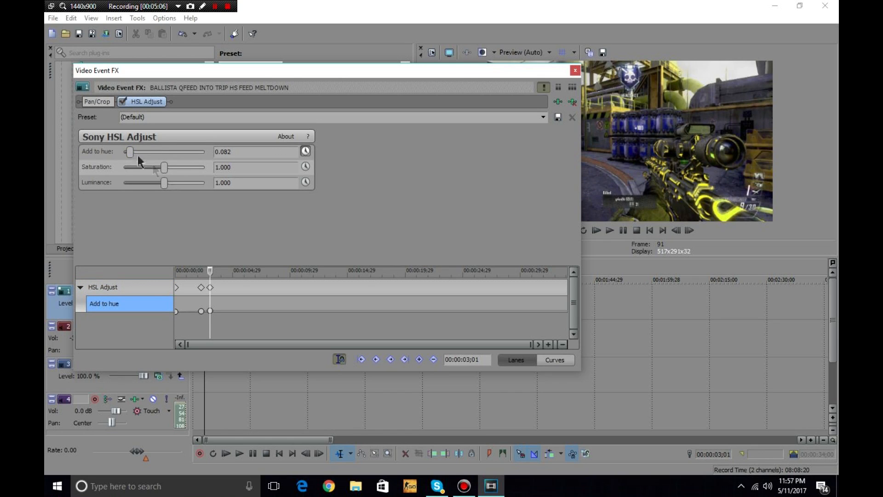
Move the 00:00:03;01 hue keyframe to 00:00:03;06 and delete it
{"action": "left_click_drag", "start_coordinate": [210, 288], "coordinate": [212, 288]}
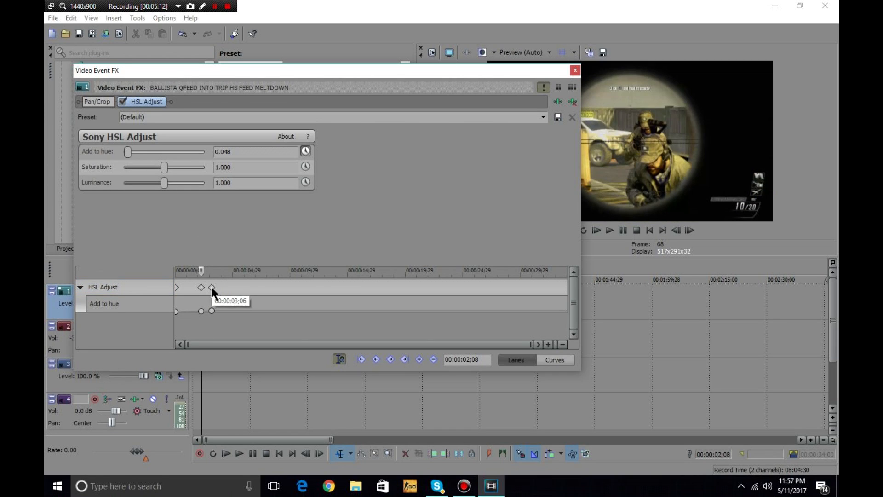
{"action": "left_click", "coordinate": [213, 287]}
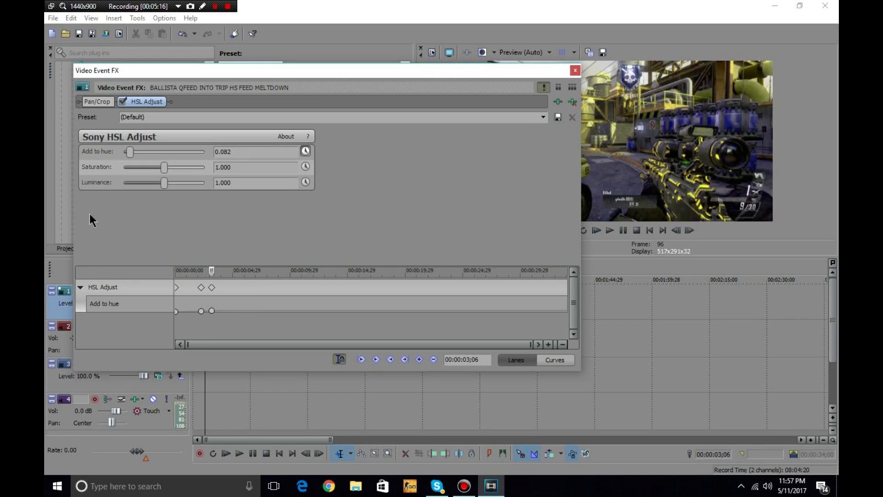
{"action": "left_click", "coordinate": [212, 287]}
{"action": "key", "text": "Delete"}
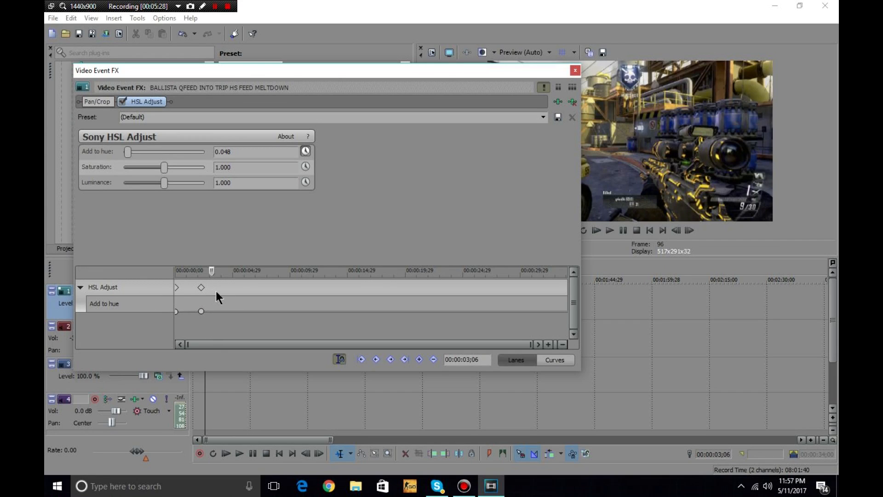
Create an HSL Adjust keyframe at 00:00:02;14, just after the 00:00:02;08 one, and compare the two
{"action": "scroll", "coordinate": [216, 291], "scroll_direction": "up", "scroll_amount": 2}
{"action": "scroll", "coordinate": [216, 290], "scroll_direction": "down", "scroll_amount": 2}
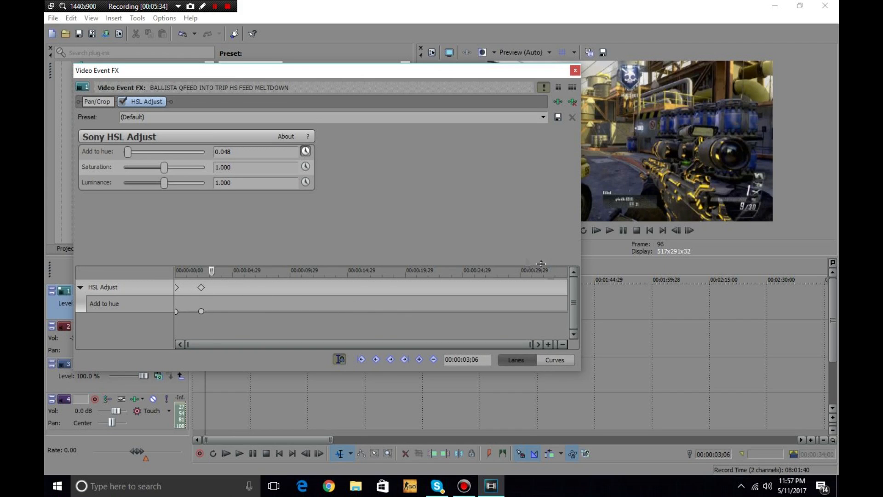
{"action": "left_click", "coordinate": [548, 344]}
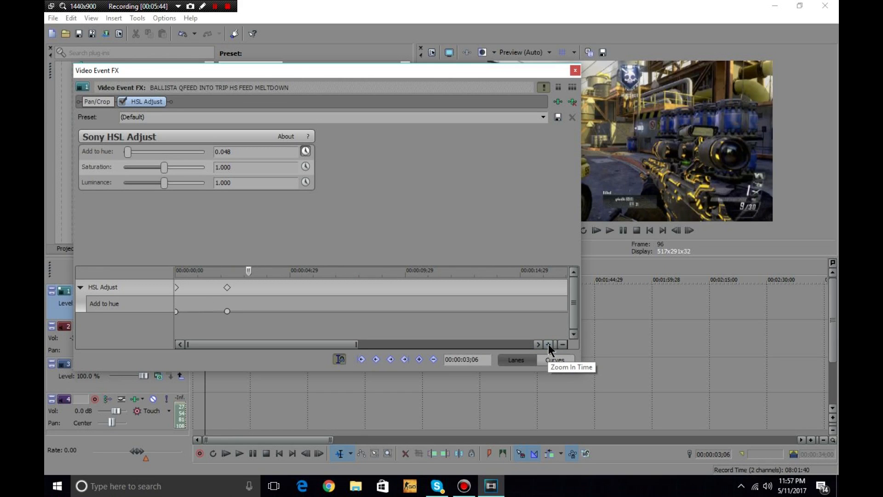
{"action": "left_click", "coordinate": [548, 343]}
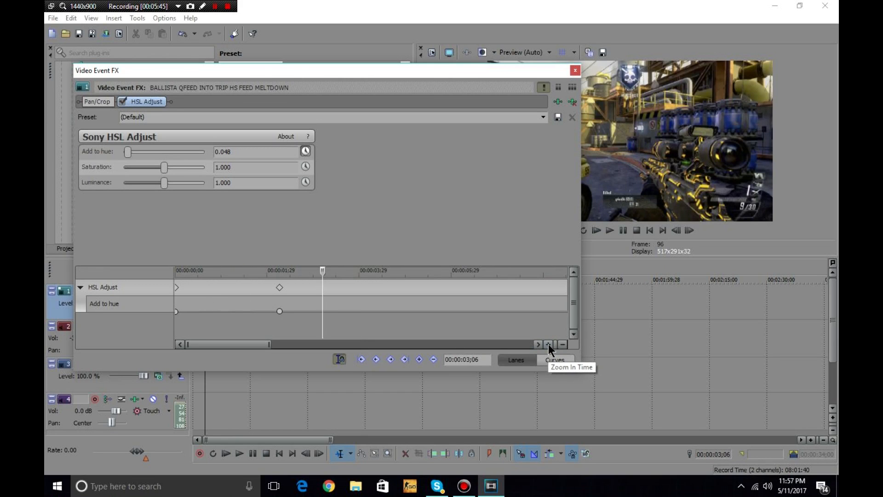
{"action": "left_click", "coordinate": [291, 286]}
{"action": "left_click", "coordinate": [291, 286]}
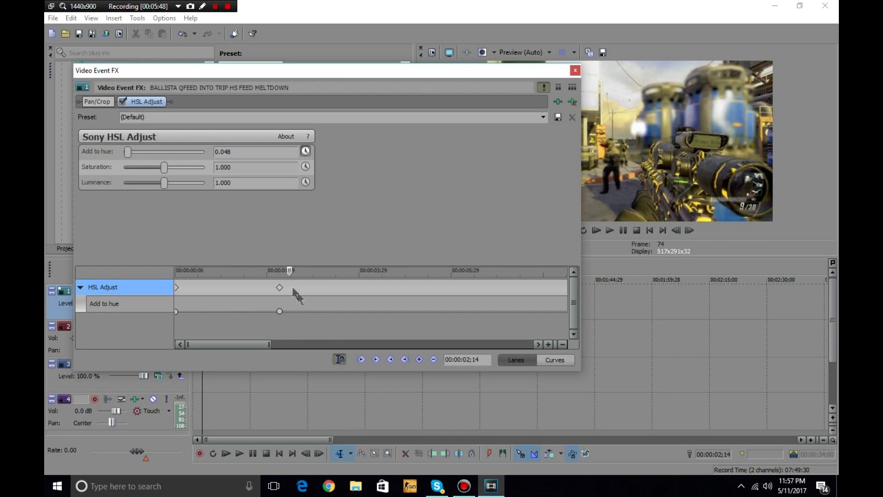
{"action": "left_click", "coordinate": [419, 359]}
{"action": "left_click", "coordinate": [281, 287]}
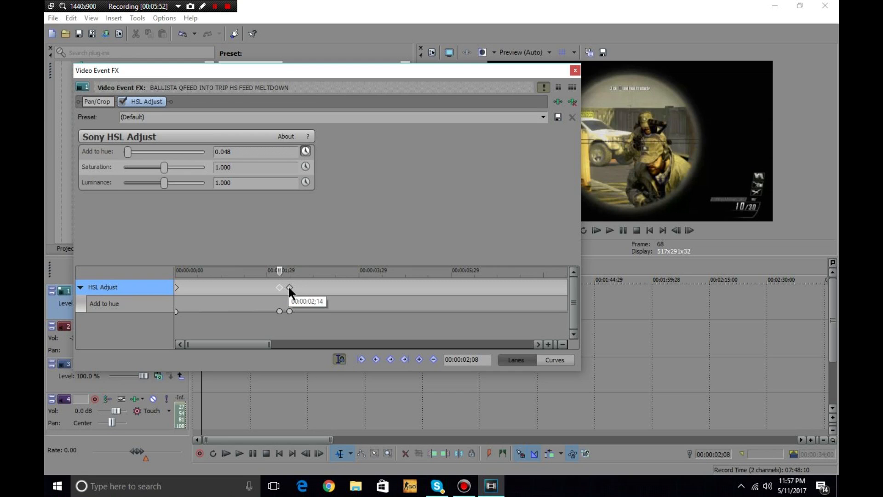
{"action": "left_click", "coordinate": [288, 288]}
{"action": "left_click", "coordinate": [280, 287]}
{"action": "left_click", "coordinate": [289, 287]}
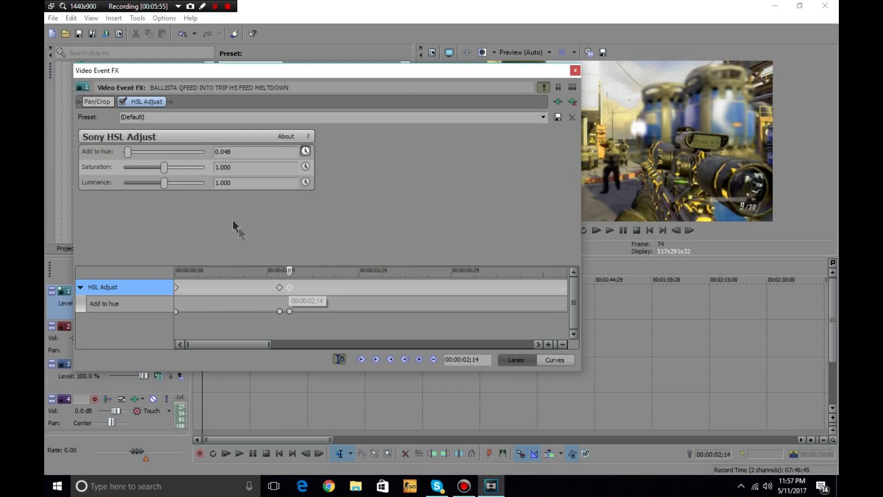
Try lower Add to hue values on the 00:00:02;14 keyframe and settle on 0.177
{"action": "left_click", "coordinate": [128, 152]}
{"action": "left_click_drag", "start_coordinate": [129, 152], "coordinate": [123, 152]}
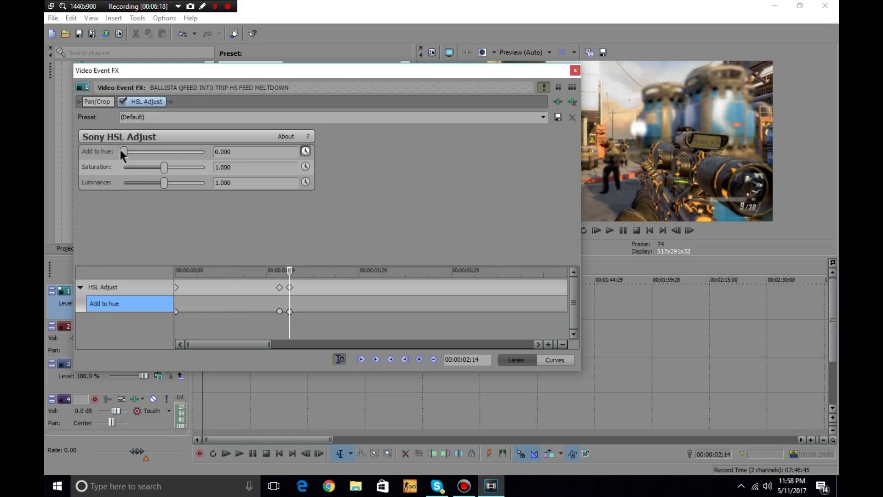
{"action": "left_click", "coordinate": [280, 286]}
{"action": "left_click", "coordinate": [290, 288]}
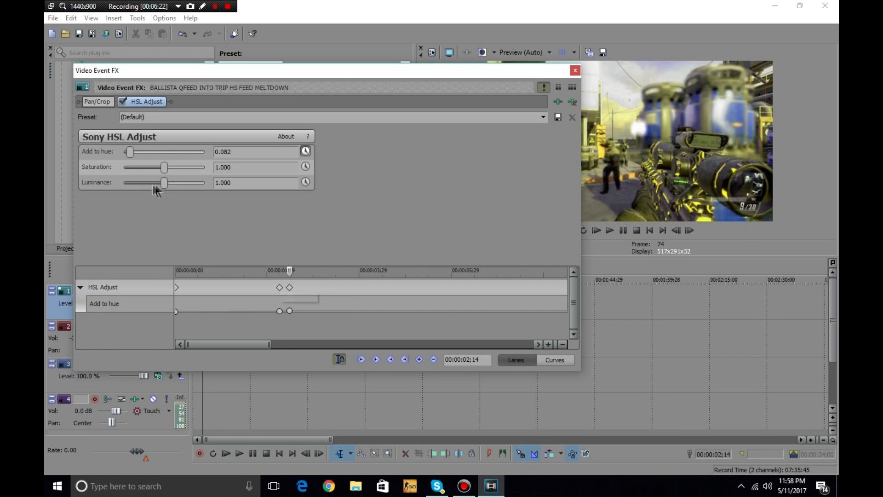
{"action": "left_click_drag", "start_coordinate": [130, 152], "coordinate": [138, 153]}
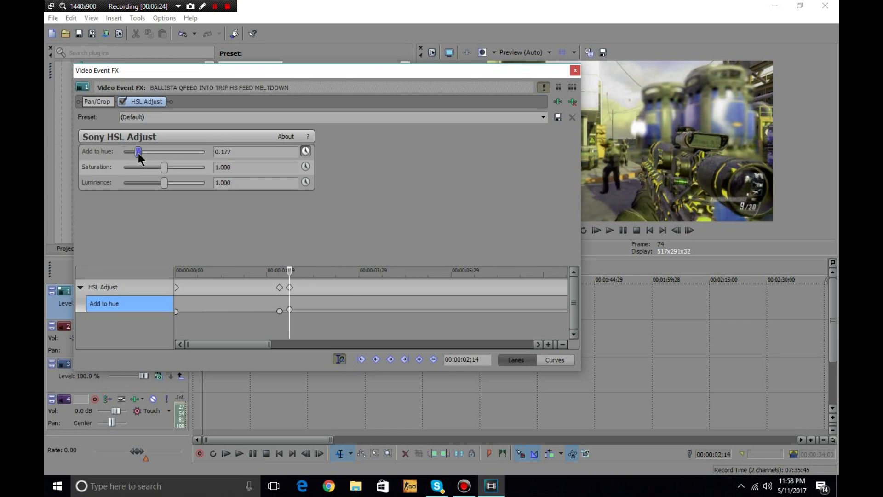
Add hue keyframes at 00:00:02;20 with Add to hue 0.333 and at 00:00:02;26 with 0.415
{"action": "left_click", "coordinate": [299, 286]}
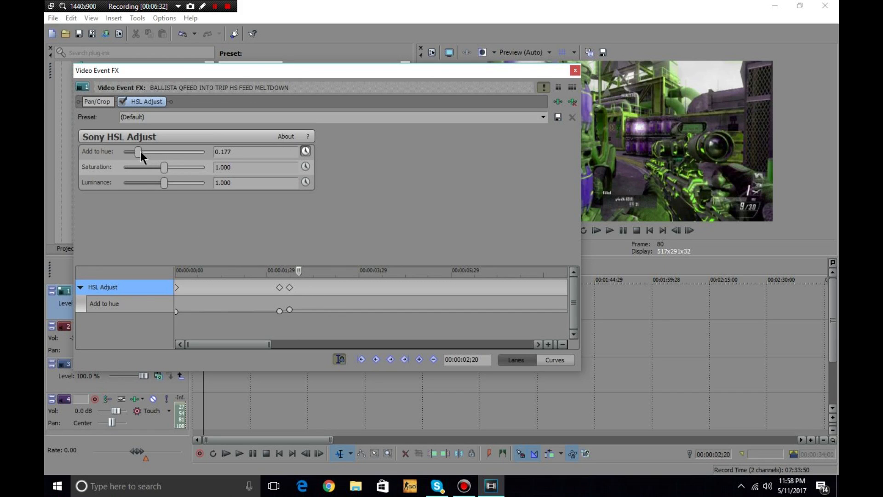
{"action": "left_click_drag", "start_coordinate": [139, 151], "coordinate": [150, 153]}
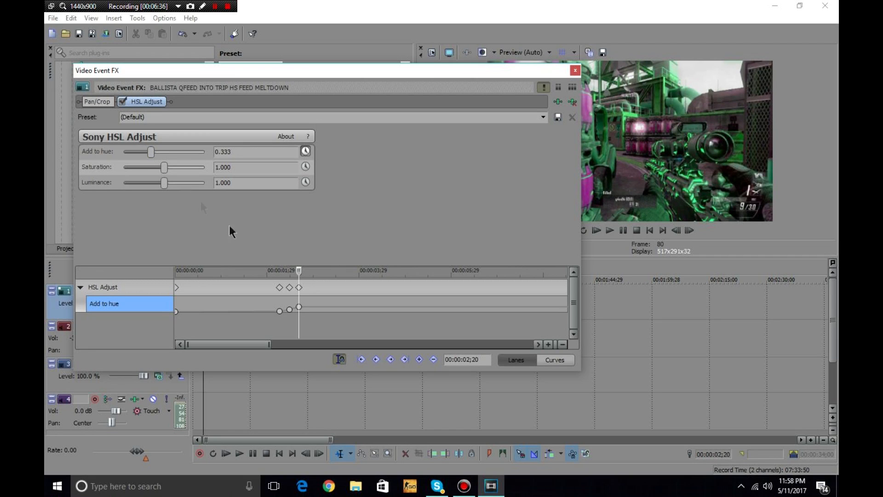
{"action": "left_click", "coordinate": [308, 284]}
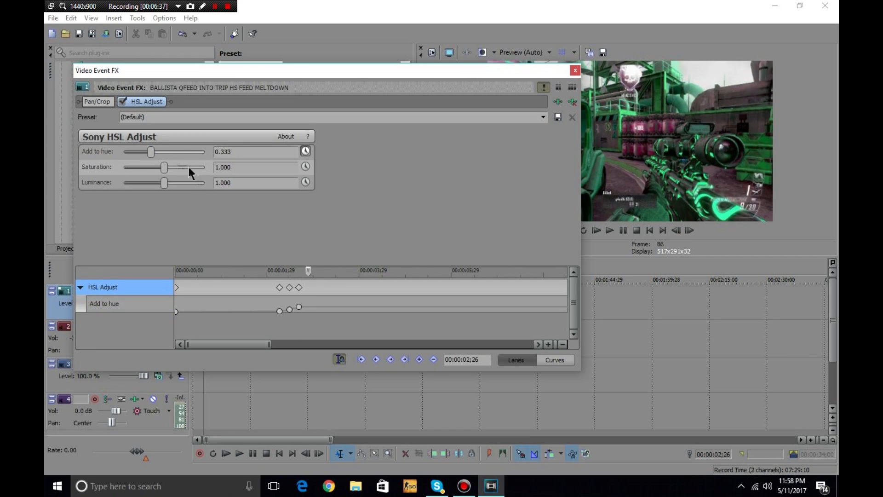
{"action": "left_click_drag", "start_coordinate": [151, 149], "coordinate": [154, 152]}
{"action": "left_click_drag", "start_coordinate": [155, 153], "coordinate": [158, 153]}
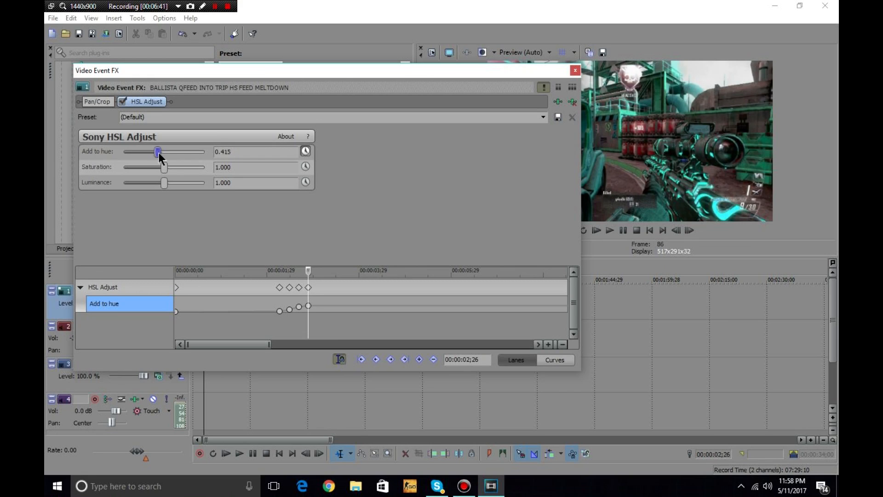
Add hue keyframes at 00:00:03;03 with Add to hue 0.524 and at 00:00:03;09 with 0.585
{"action": "left_click", "coordinate": [317, 286]}
{"action": "left_click_drag", "start_coordinate": [159, 154], "coordinate": [167, 155]}
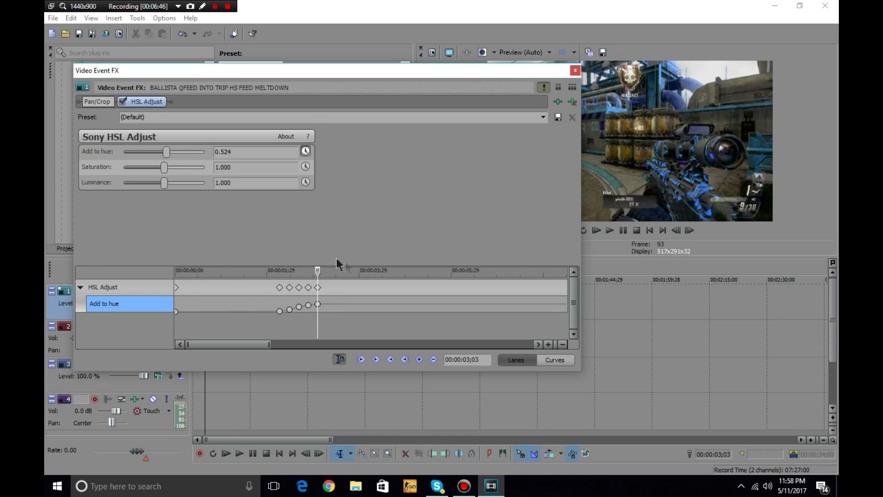
{"action": "left_click", "coordinate": [329, 286]}
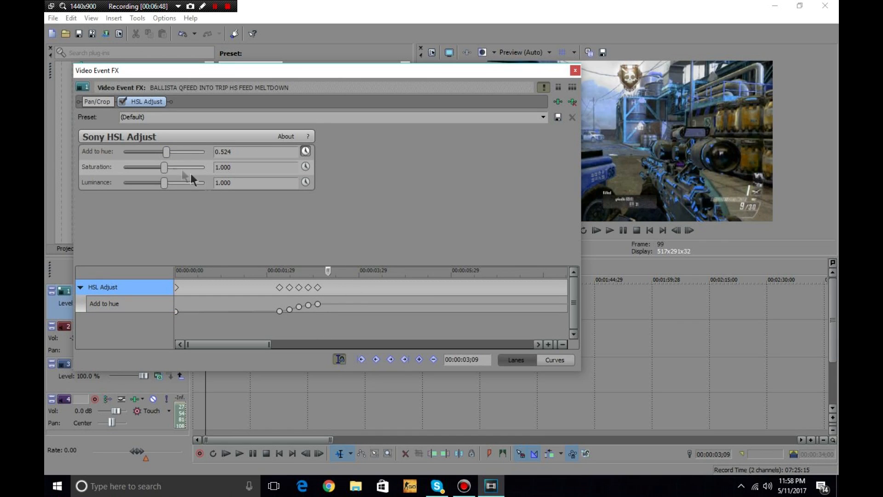
{"action": "left_click_drag", "start_coordinate": [166, 153], "coordinate": [172, 153]}
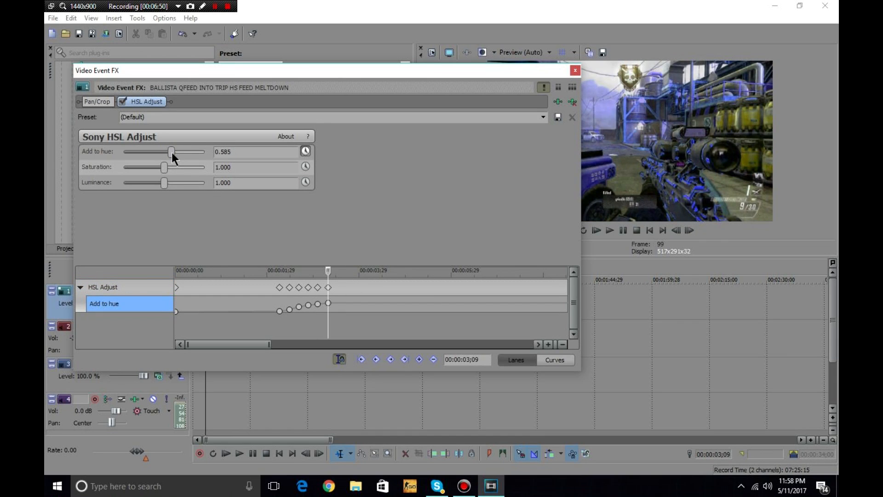
Add hue keyframes at 00:00:03;16 with Add to hue 0.639 and at 00:00:03;23 with 0.701
{"action": "left_click", "coordinate": [338, 286]}
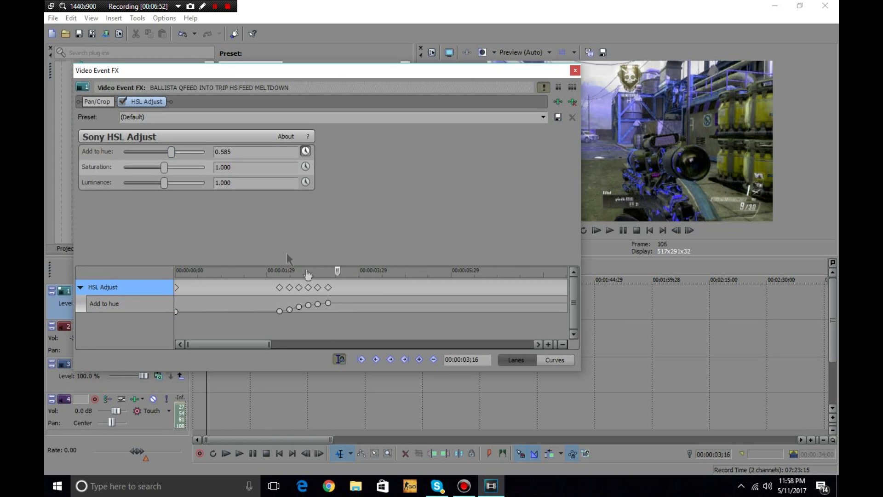
{"action": "left_click_drag", "start_coordinate": [172, 153], "coordinate": [177, 153]}
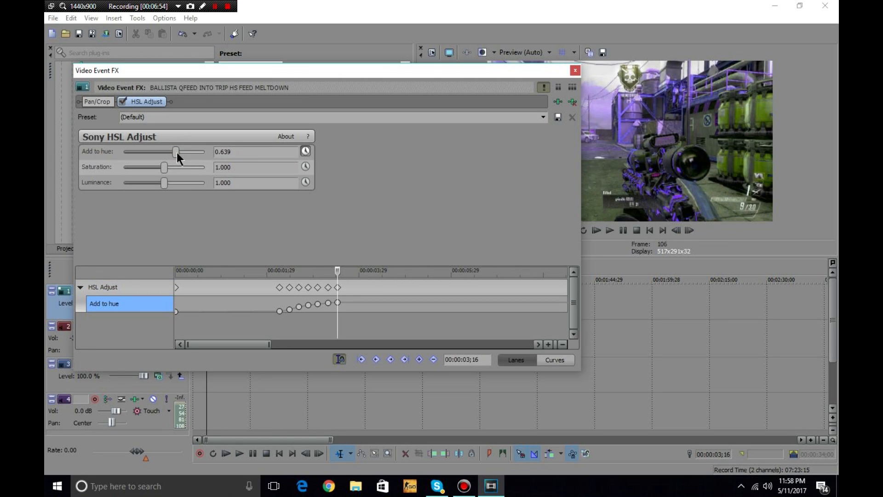
{"action": "left_click", "coordinate": [348, 285]}
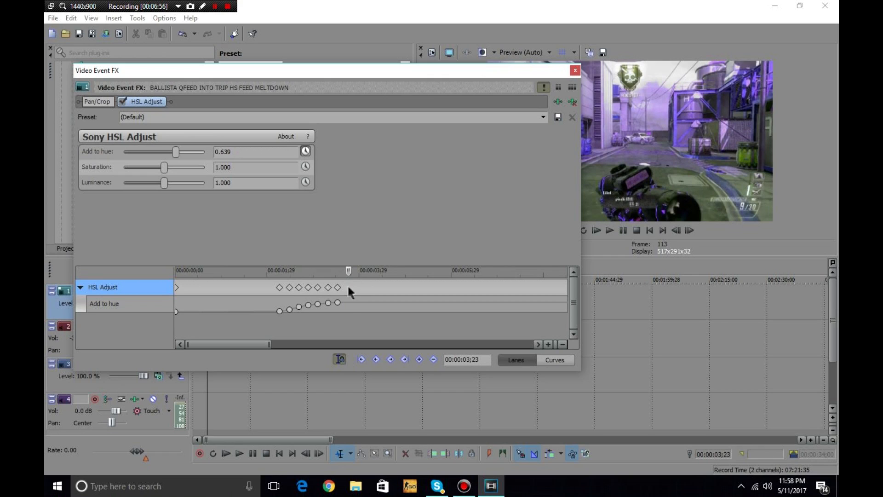
{"action": "left_click_drag", "start_coordinate": [175, 153], "coordinate": [181, 153]}
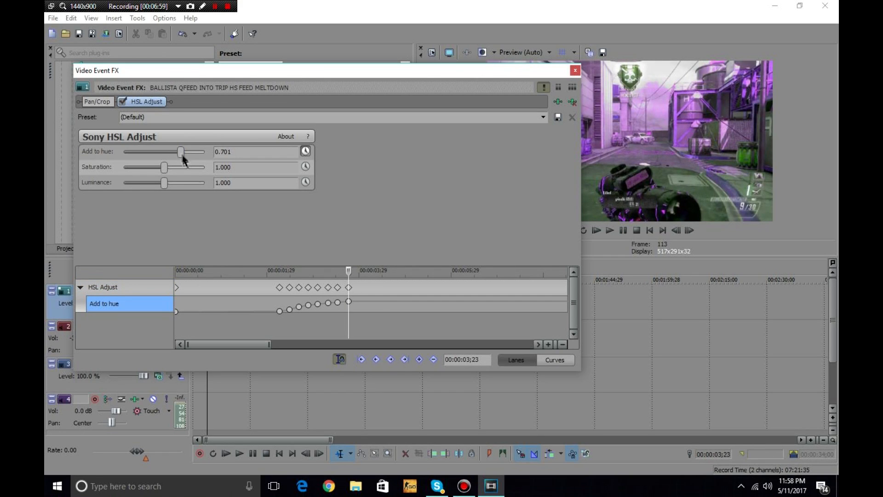
Create a hue keyframe at 00:00:03;29 and set its Add to hue to 0.823
{"action": "left_click", "coordinate": [356, 285]}
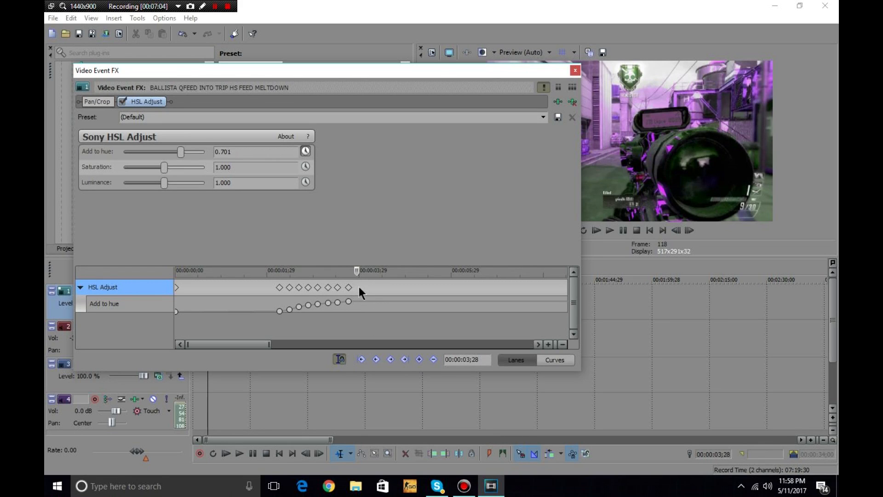
{"action": "left_click", "coordinate": [359, 286]}
{"action": "left_click_drag", "start_coordinate": [180, 152], "coordinate": [186, 152]}
{"action": "double_click", "coordinate": [187, 152]}
{"action": "left_click", "coordinate": [161, 152]}
{"action": "left_click_drag", "start_coordinate": [164, 153], "coordinate": [190, 157]}
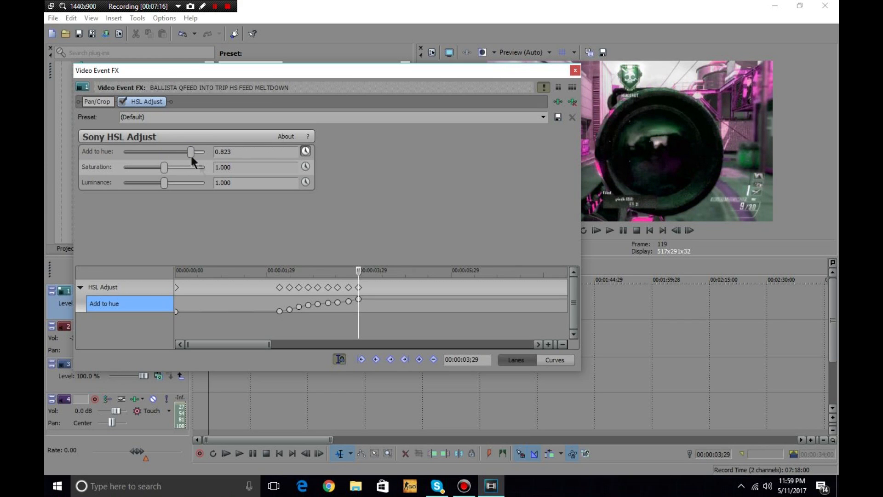
Create a hue keyframe at 00:00:04;05 and set its Add to hue to 0.939
{"action": "left_click", "coordinate": [368, 283]}
{"action": "left_click_drag", "start_coordinate": [190, 152], "coordinate": [197, 150]}
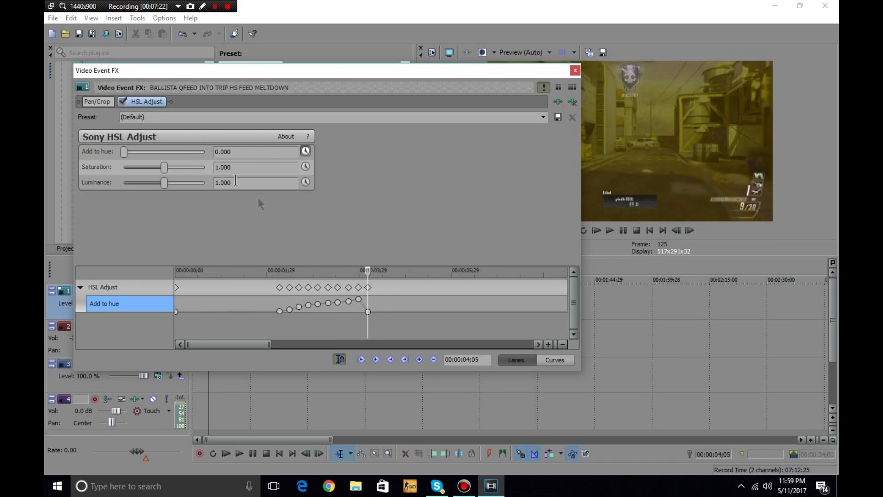
{"action": "left_click_drag", "start_coordinate": [195, 151], "coordinate": [202, 152]}
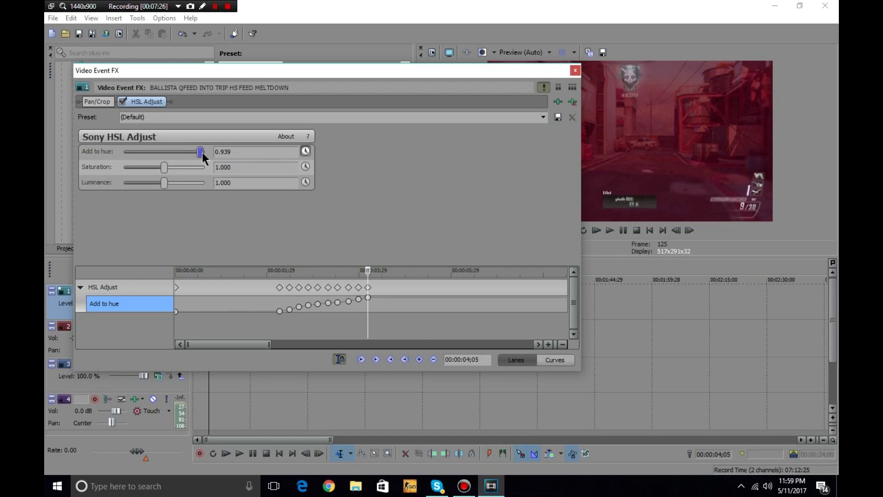
Add a last hue keyframe at 00:00:04;10 with Add to hue at 1.000 and close the effect settings
{"action": "left_click", "coordinate": [377, 285]}
{"action": "left_click_drag", "start_coordinate": [201, 149], "coordinate": [206, 148]}
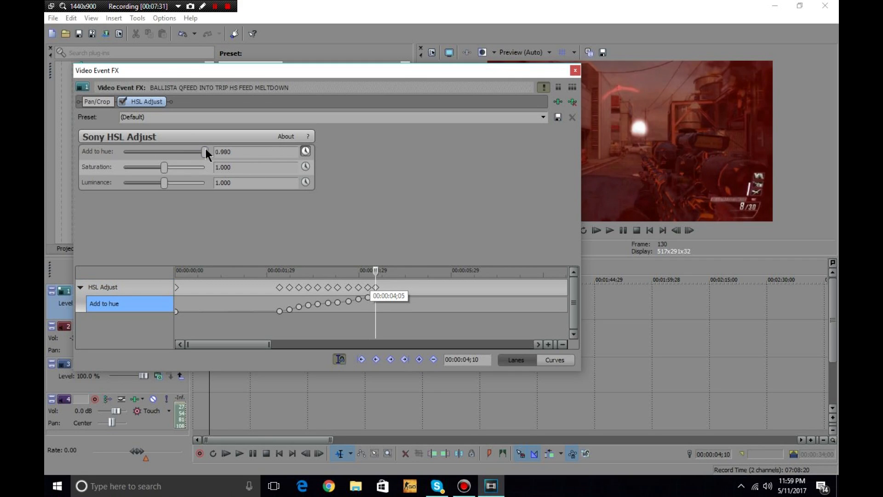
{"action": "left_click", "coordinate": [384, 287]}
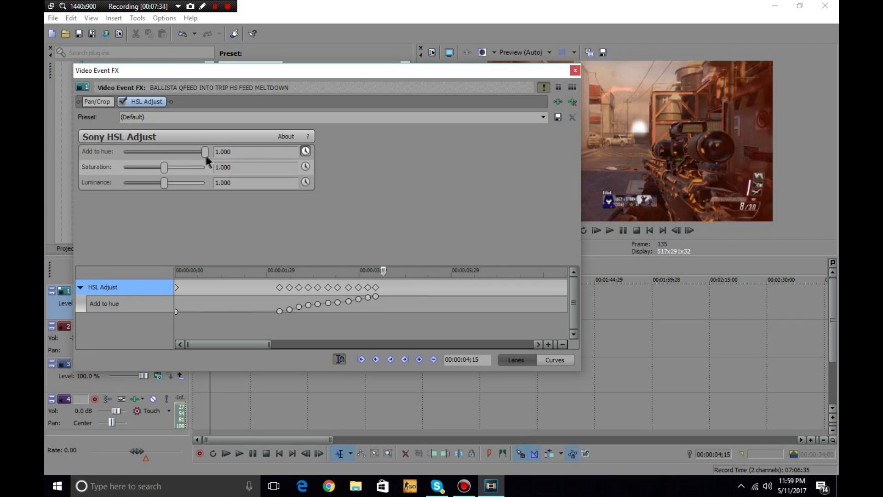
{"action": "left_click_drag", "start_coordinate": [206, 152], "coordinate": [225, 155]}
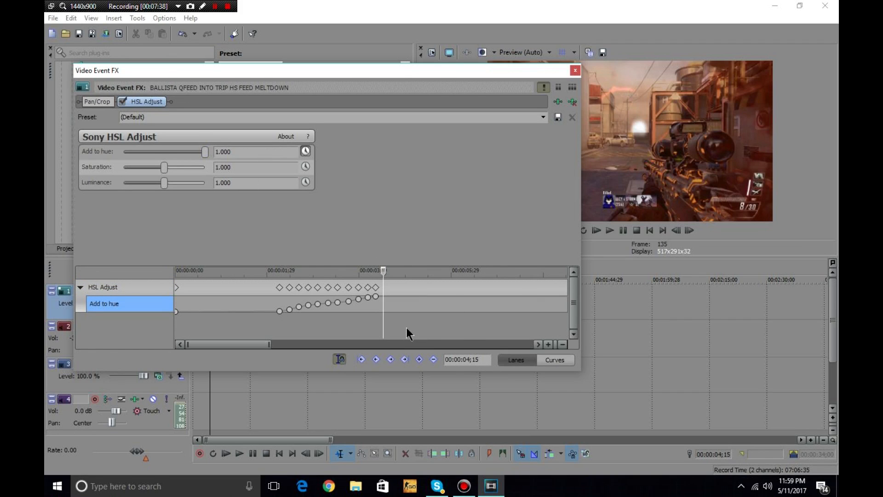
{"action": "left_click", "coordinate": [576, 69]}
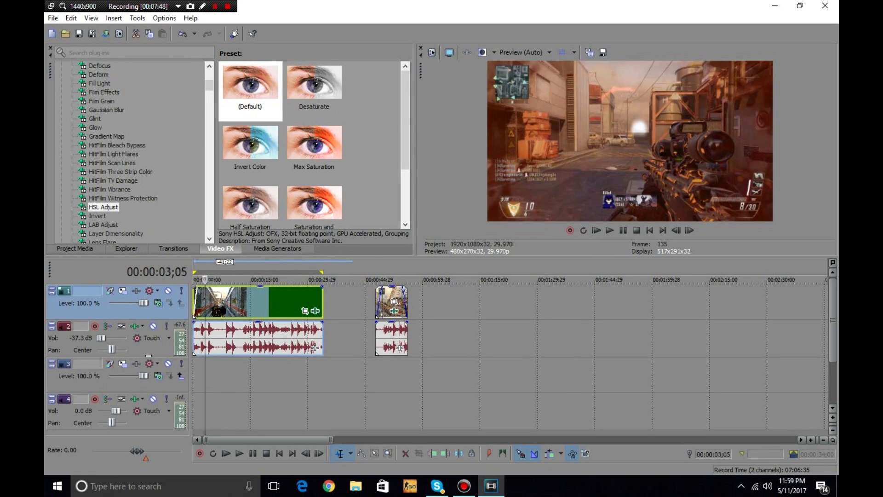
Play the clip from its start and replay the section around four seconds to examine the animated hue change
{"action": "key", "text": "w"}
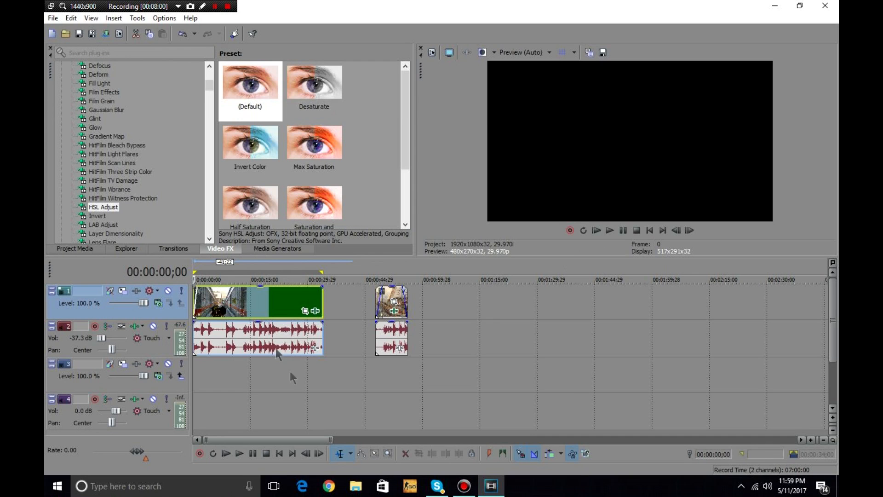
{"action": "left_click", "coordinate": [612, 229]}
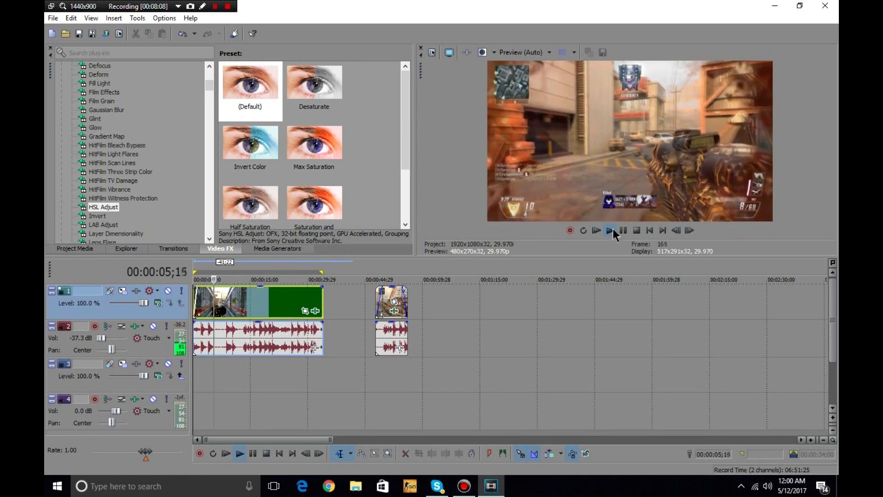
{"action": "left_click", "coordinate": [625, 230]}
{"action": "left_click", "coordinate": [213, 304]}
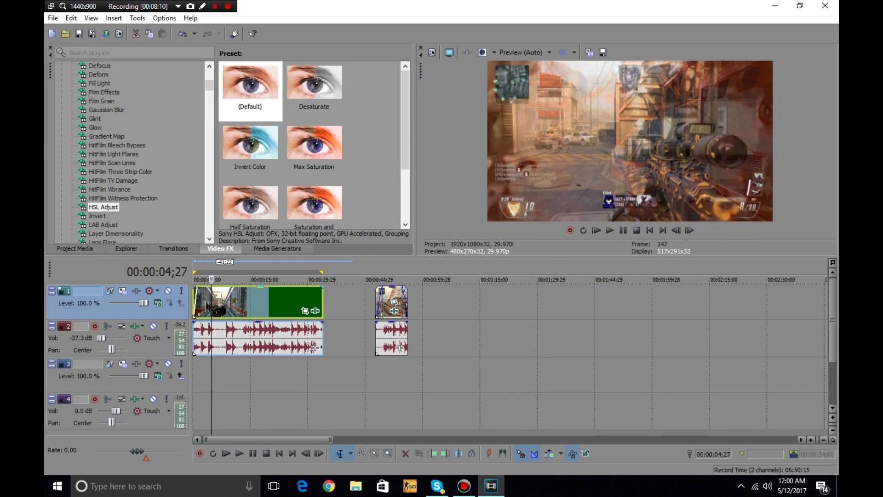
{"action": "left_click", "coordinate": [204, 302]}
{"action": "key", "text": "space"}
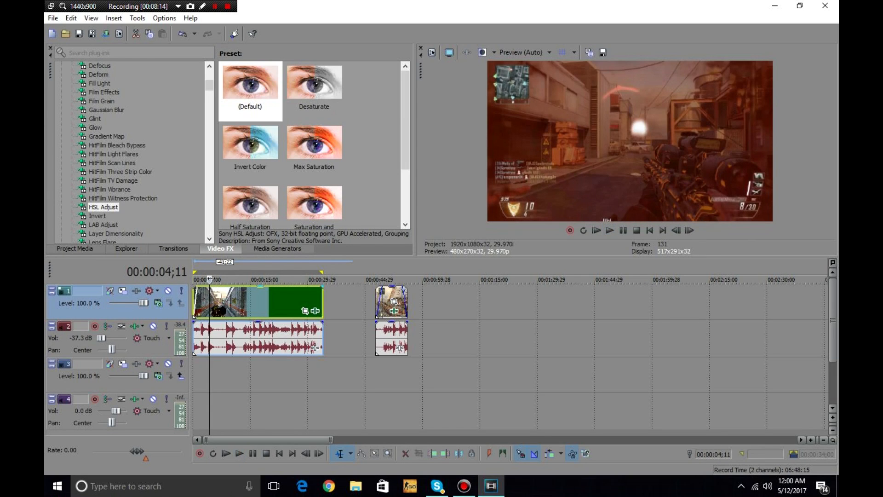
{"action": "key", "text": "space"}
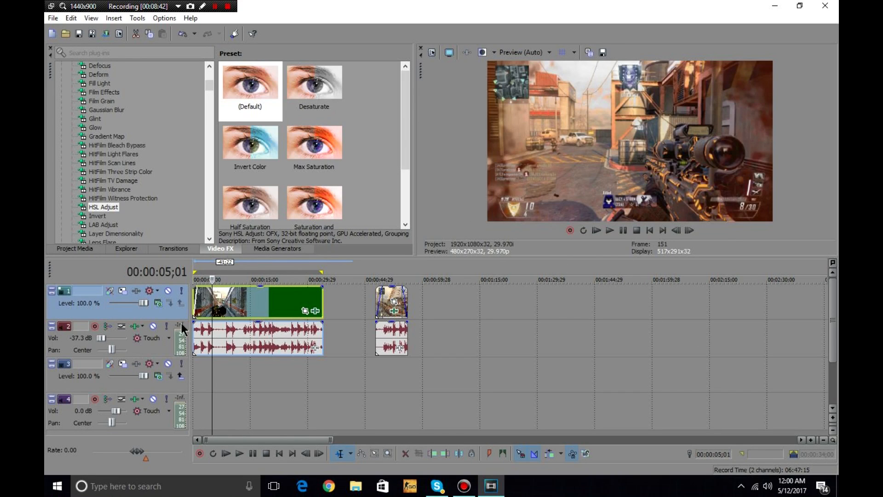
{"action": "left_click_drag", "start_coordinate": [212, 303], "coordinate": [194, 303]}
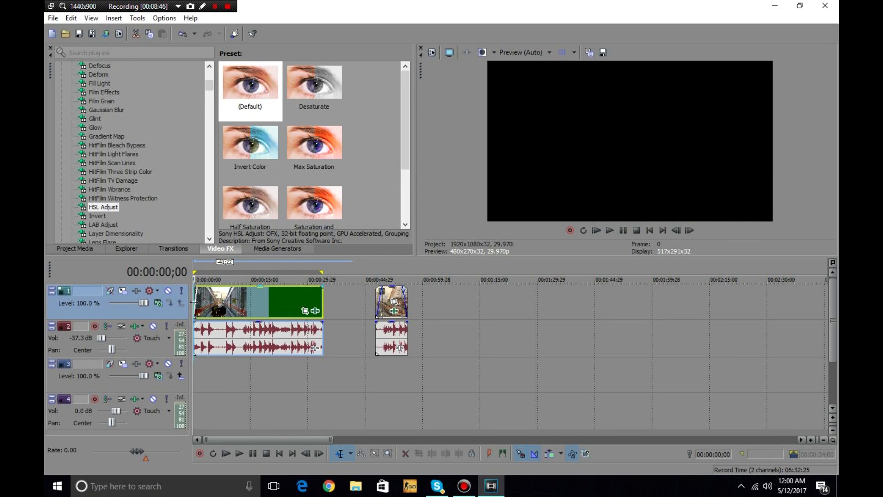
{"action": "left_click", "coordinate": [613, 229]}
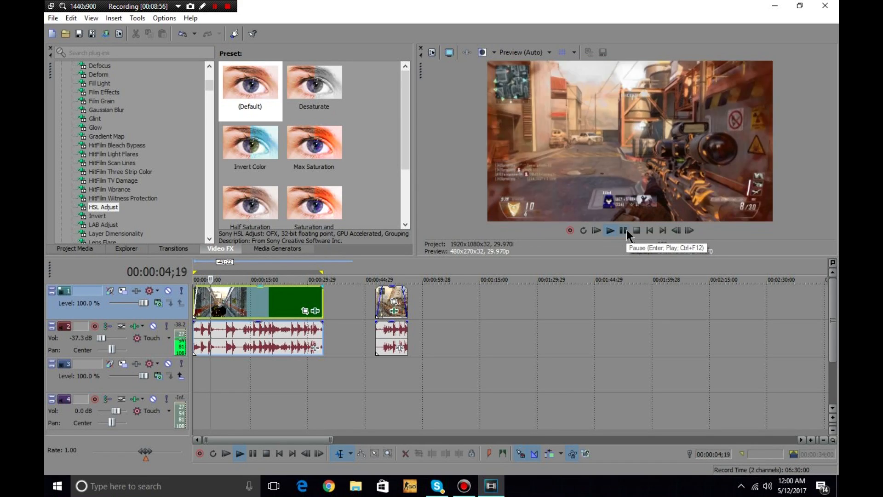
{"action": "left_click", "coordinate": [626, 230]}
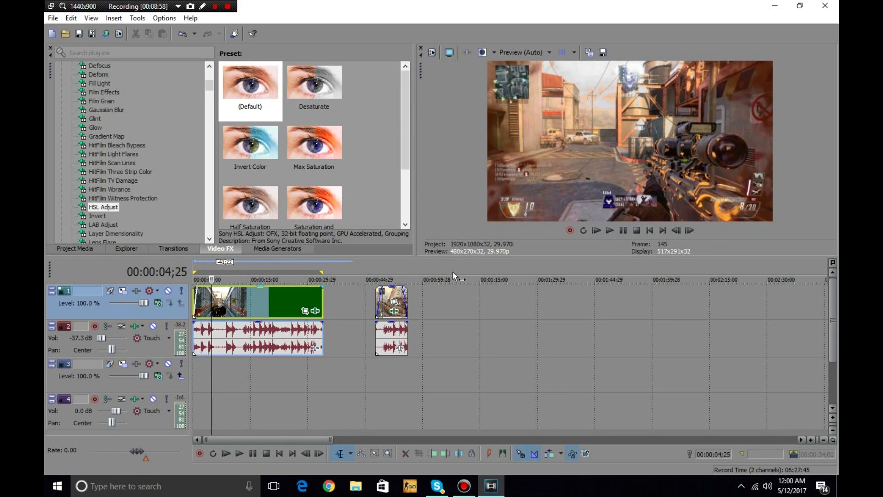